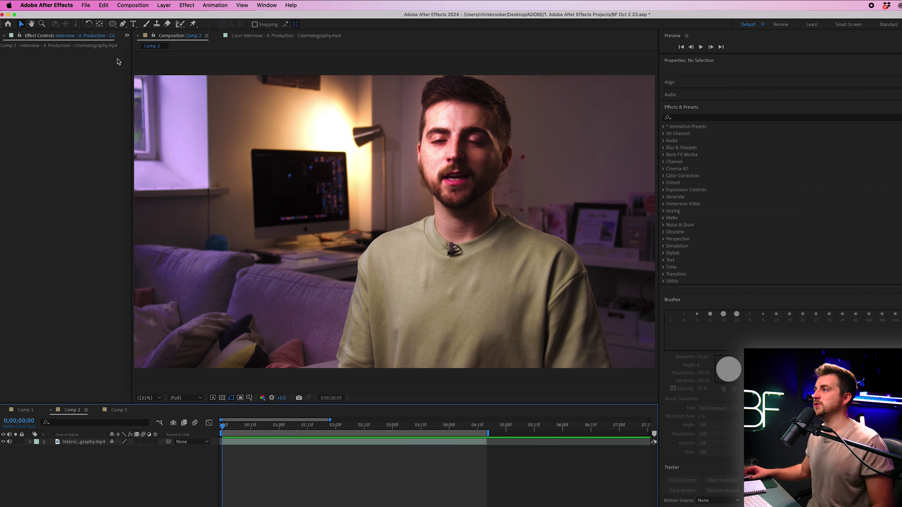
Draw an elliptical mask around the man's face on the interview layer using the Ellipse tool.
click(113, 25)
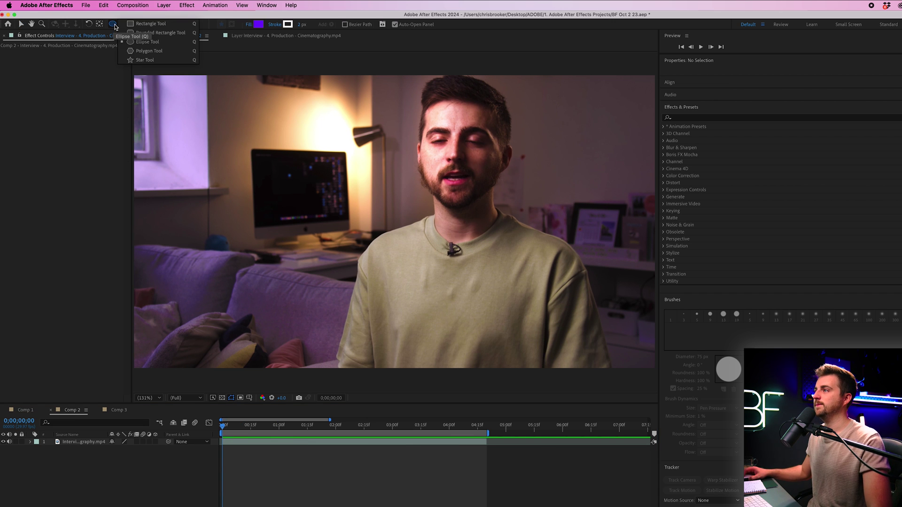
drag(112, 25, 139, 24)
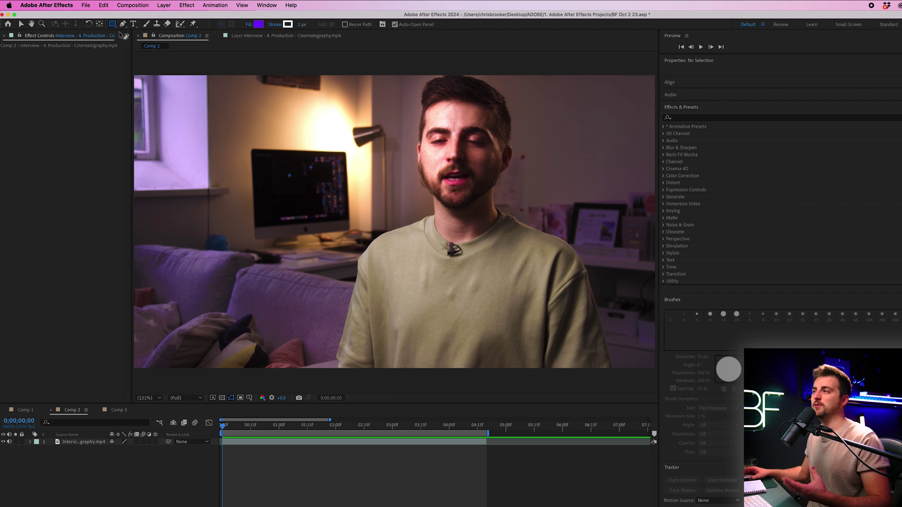
click(122, 25)
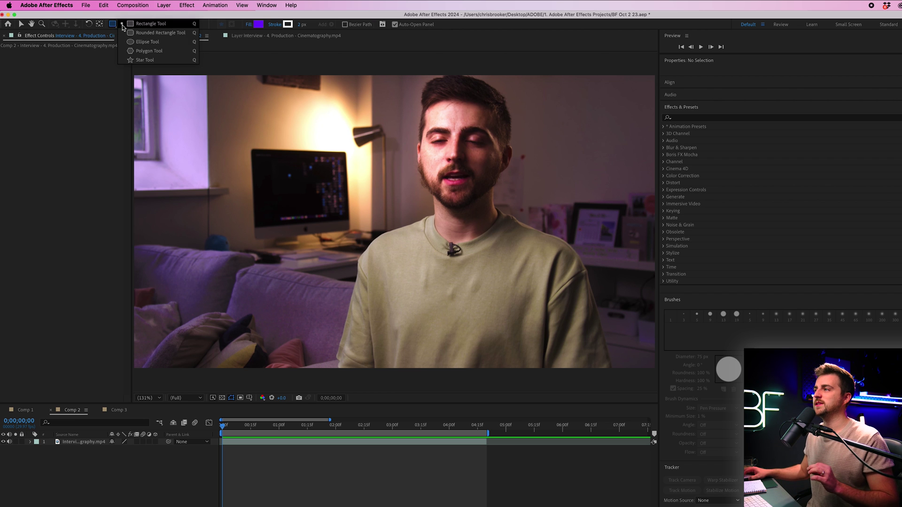
click(147, 42)
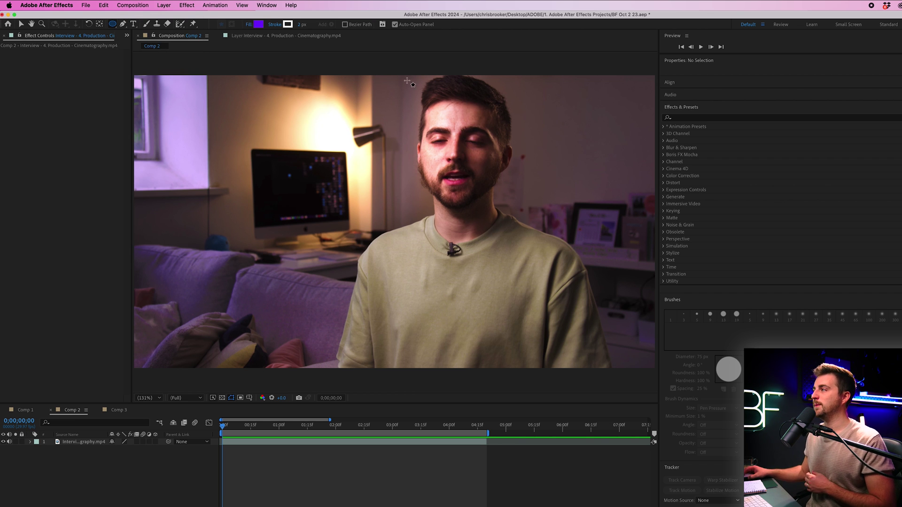
drag(414, 74, 510, 214)
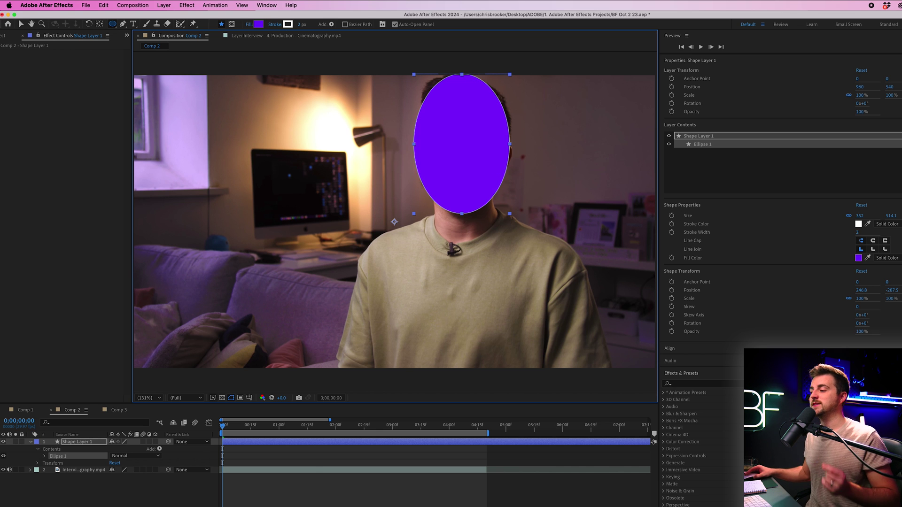
key(Delete)
click(84, 442)
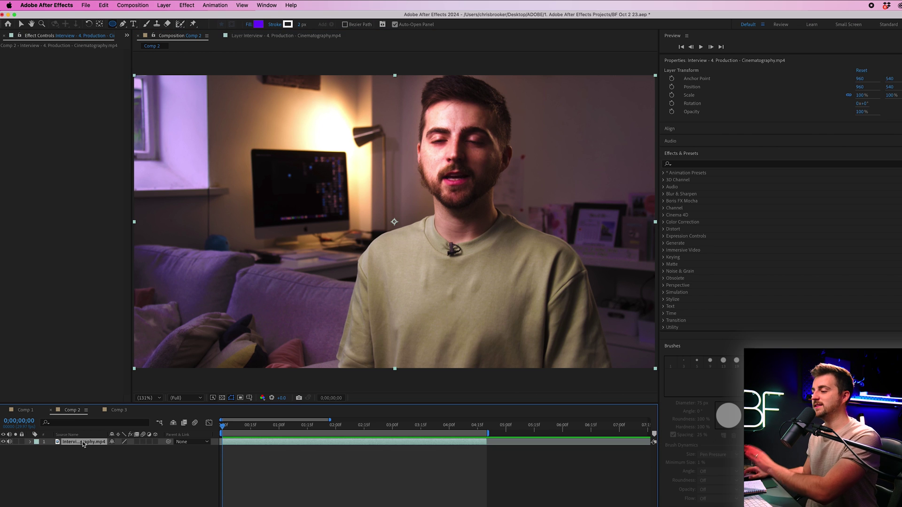
drag(419, 78, 522, 222)
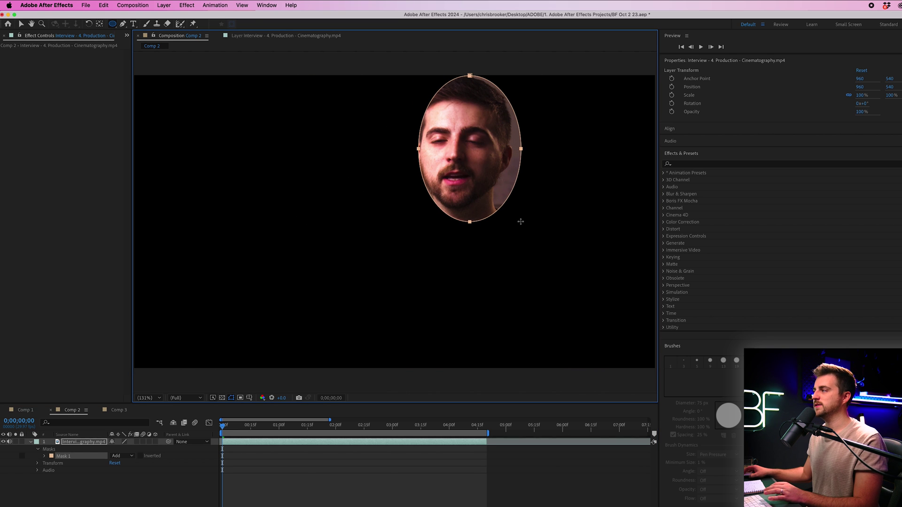
Move the elliptical mask slightly so that it is centred over the face.
key(v)
drag(522, 149, 516, 147)
double_click(465, 174)
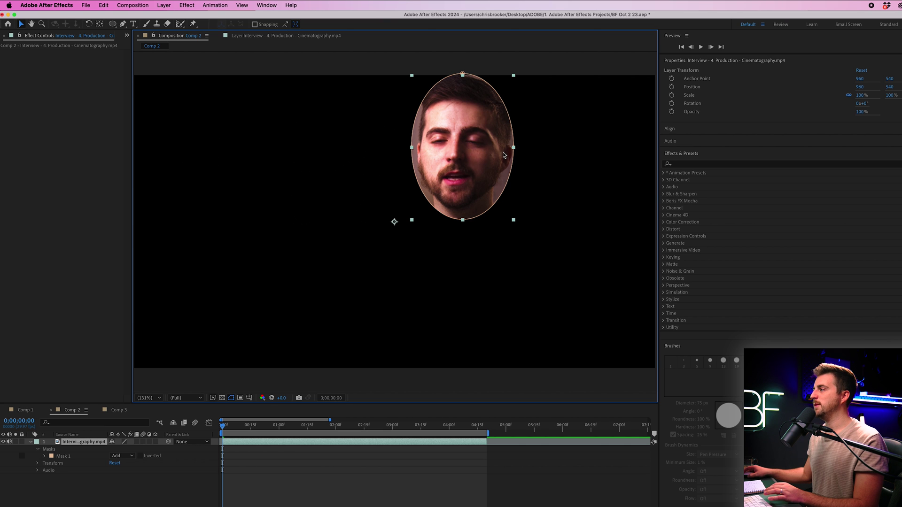
click(233, 465)
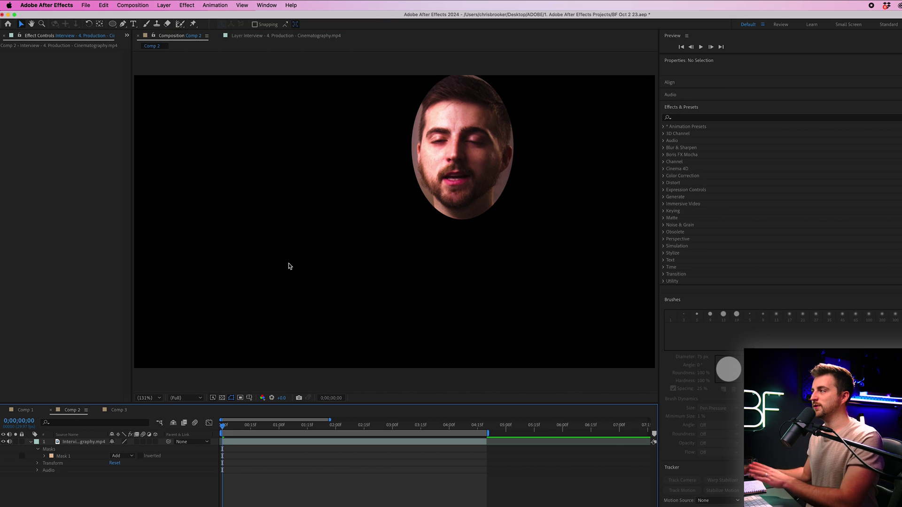
Bring the tracking controls into full view with the interview layer selected, and check that Tracker is enabled.
click(108, 444)
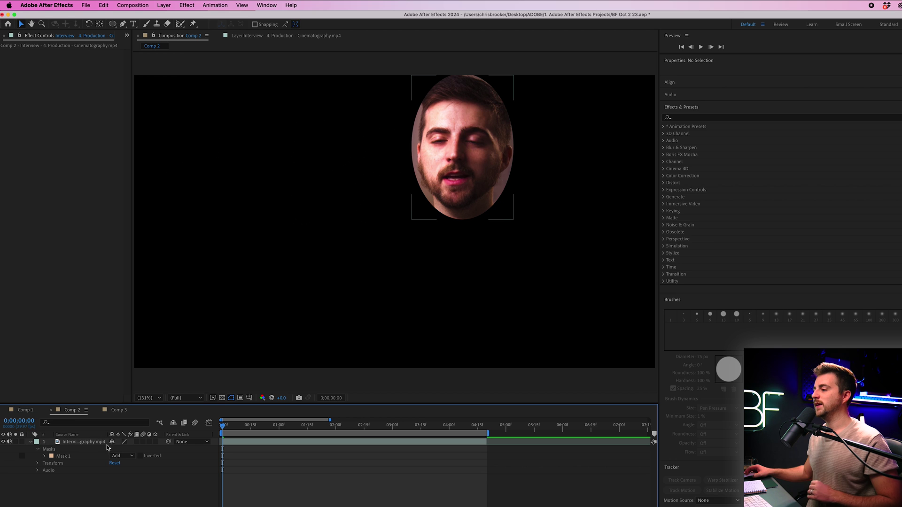
click(81, 443)
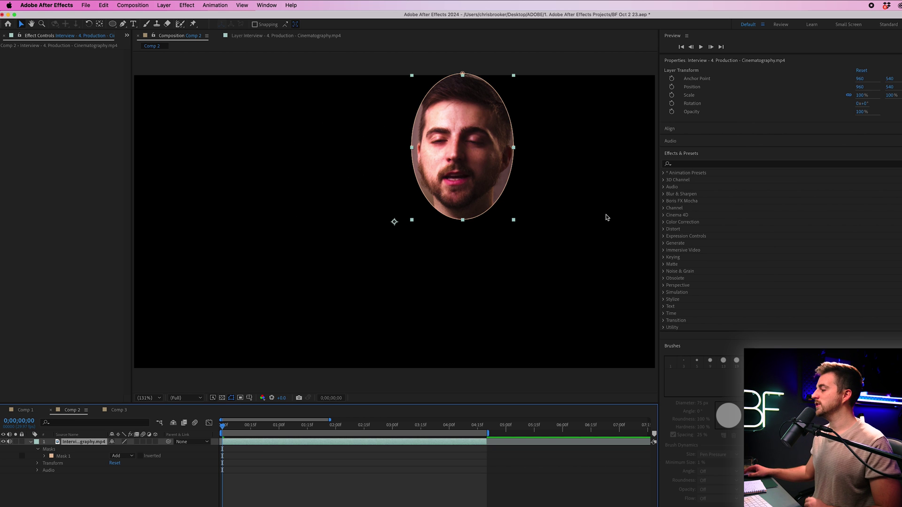
click(688, 154)
click(672, 169)
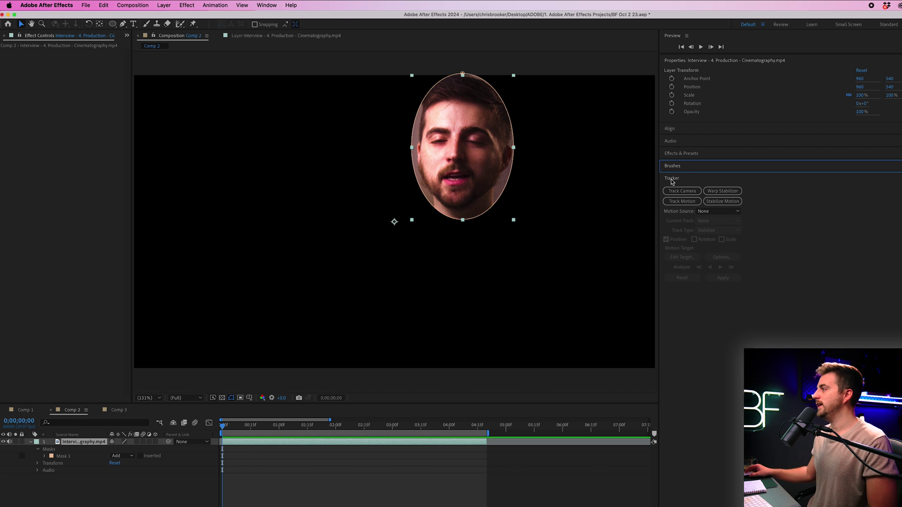
click(677, 183)
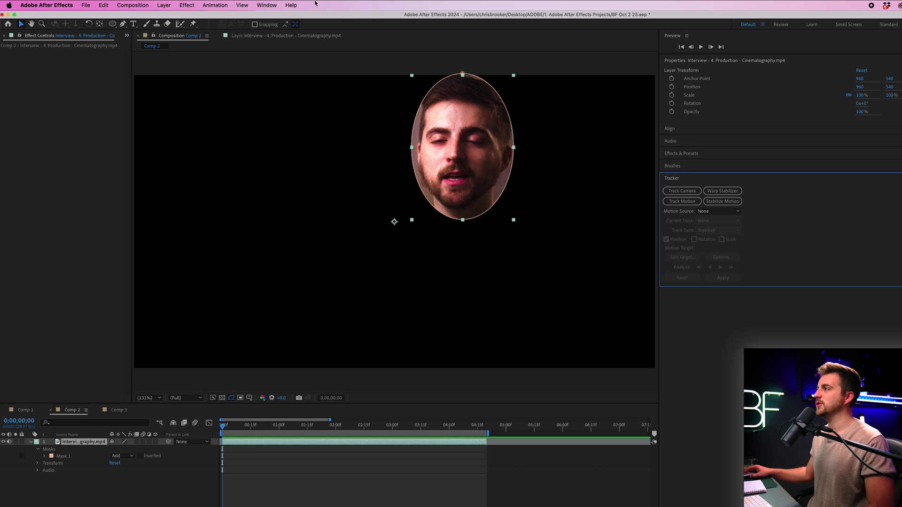
click(266, 5)
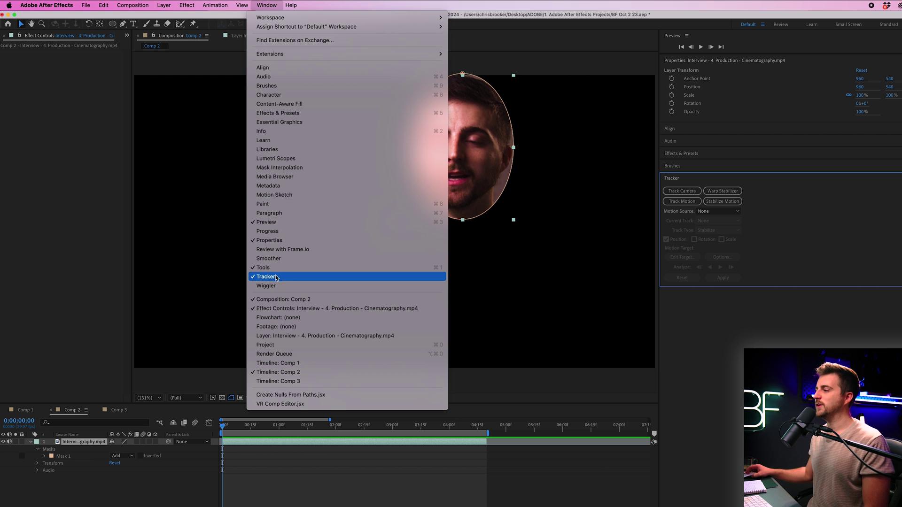
click(279, 4)
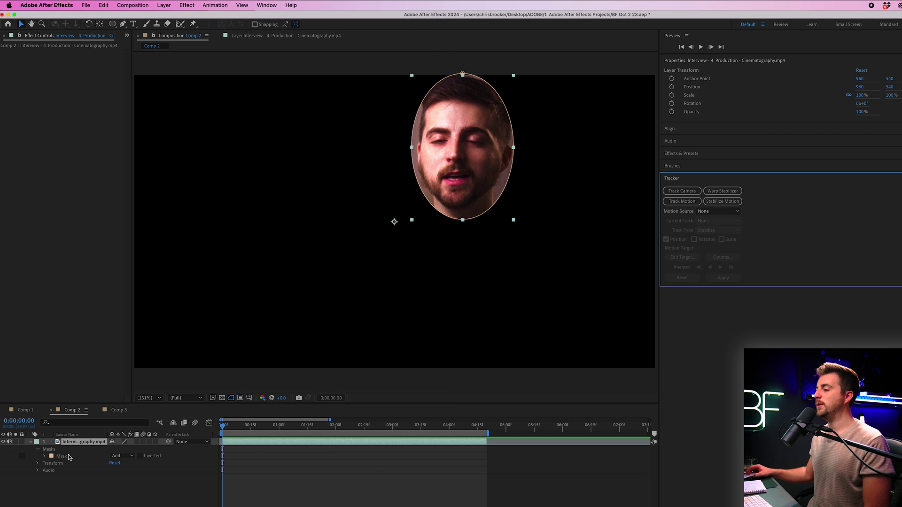
Track the face mask forward through the clip using the Face Tracking (Detailed Features) method.
click(68, 457)
click(76, 444)
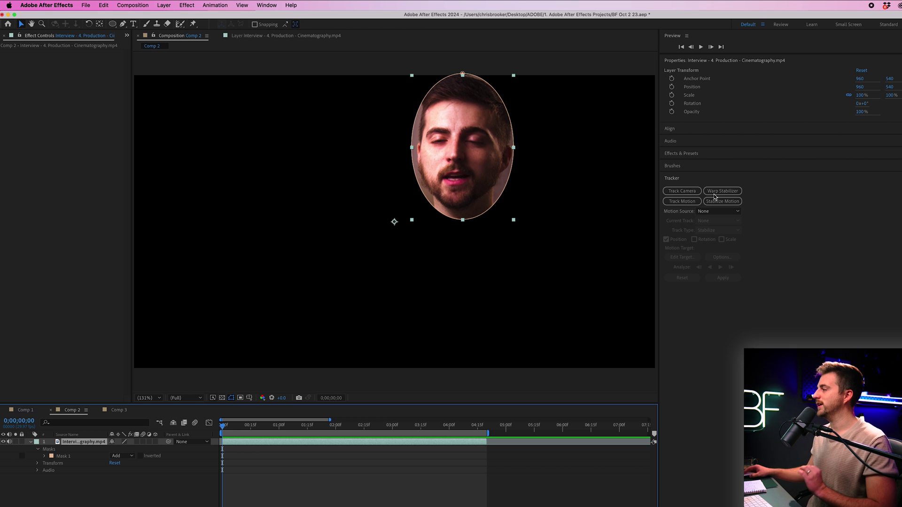
click(68, 457)
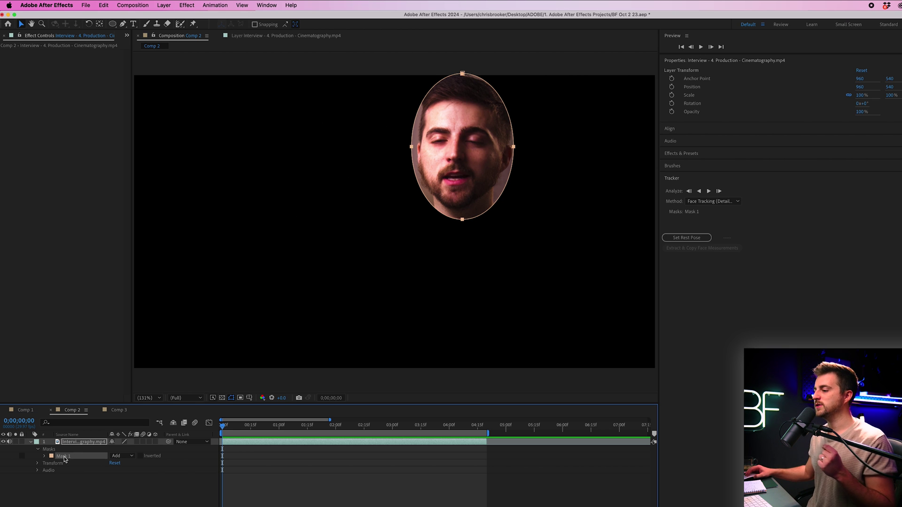
click(712, 202)
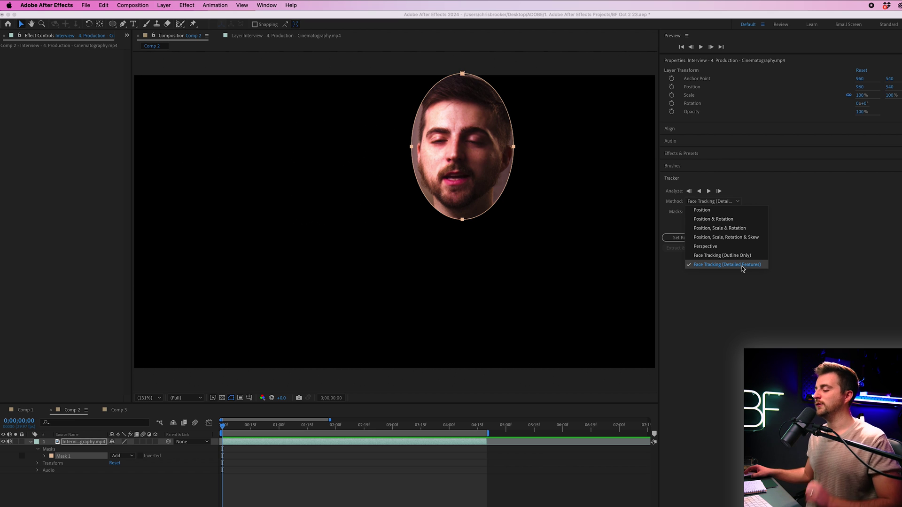
click(742, 265)
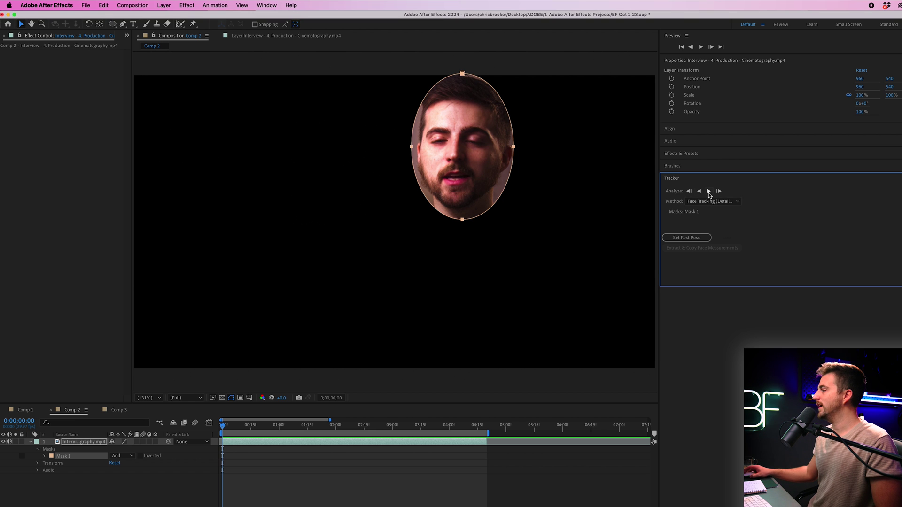
click(709, 192)
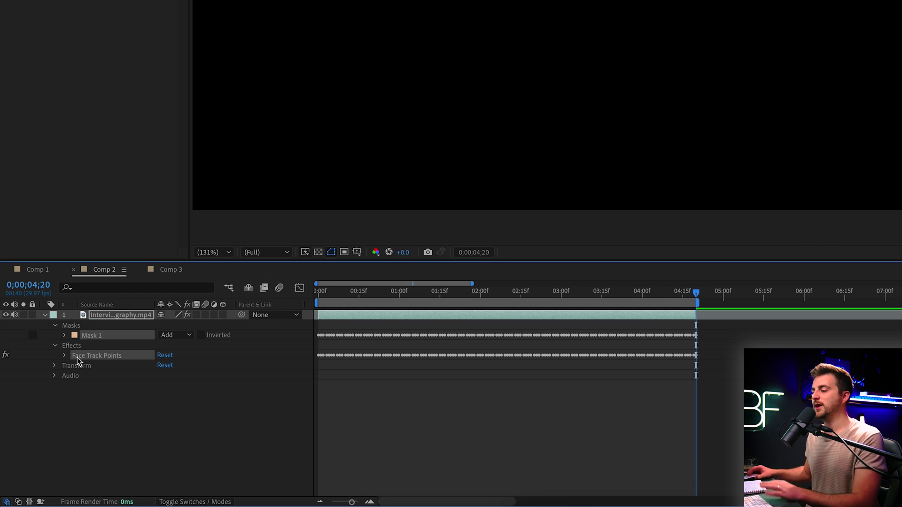
Examine the tracked facial features under Face Track Points, including the individual Mouth points.
click(64, 355)
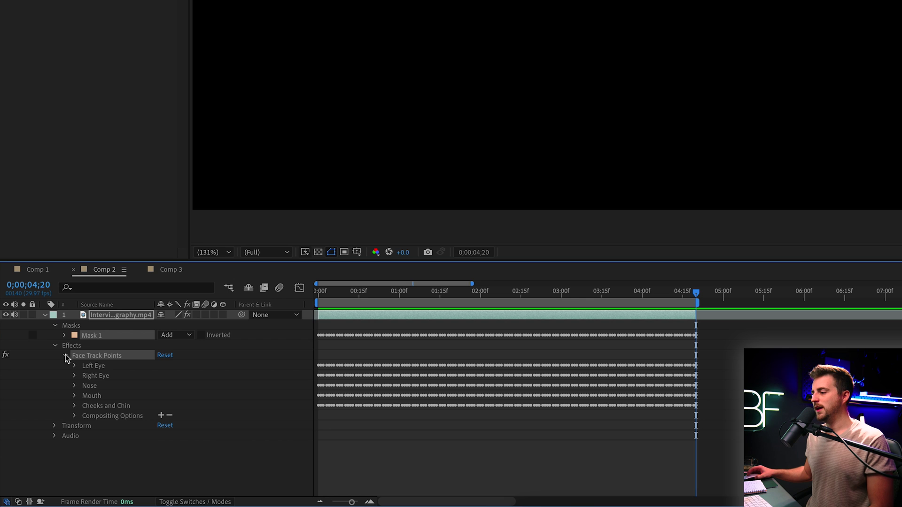
click(94, 368)
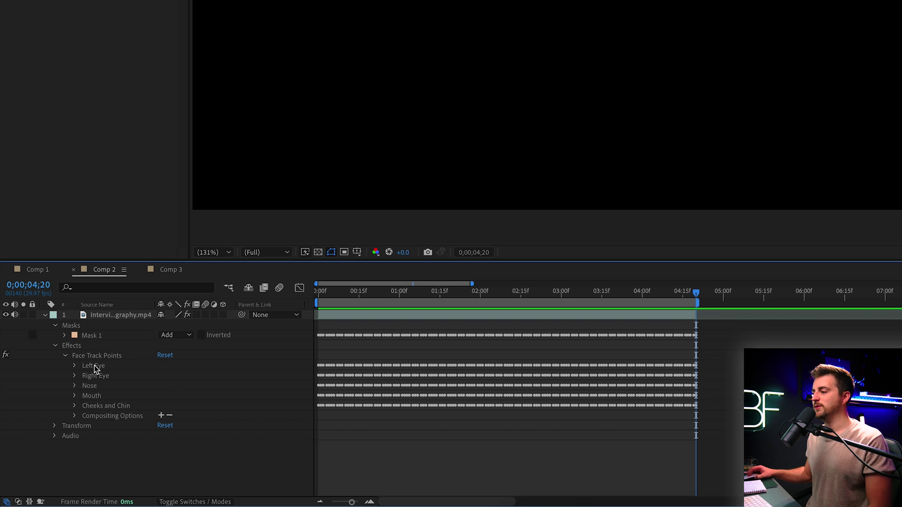
click(76, 386)
click(75, 386)
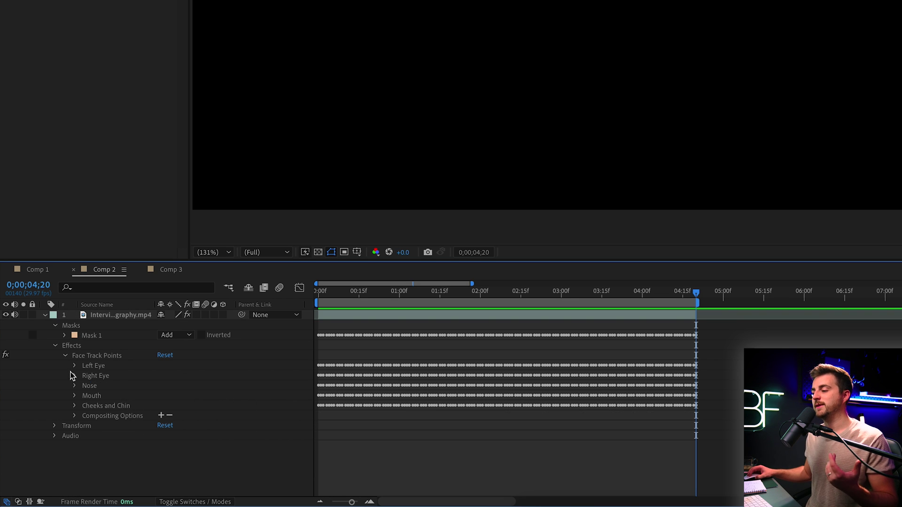
click(75, 396)
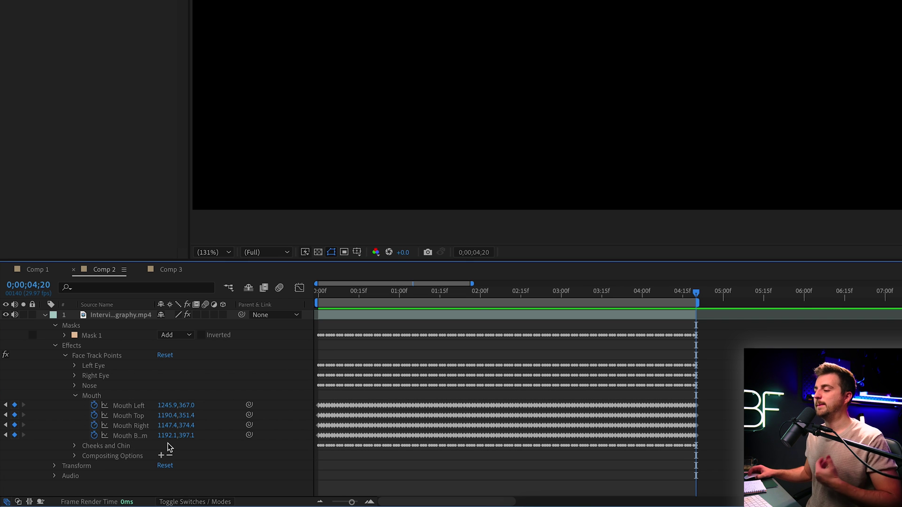
drag(401, 293, 389, 294)
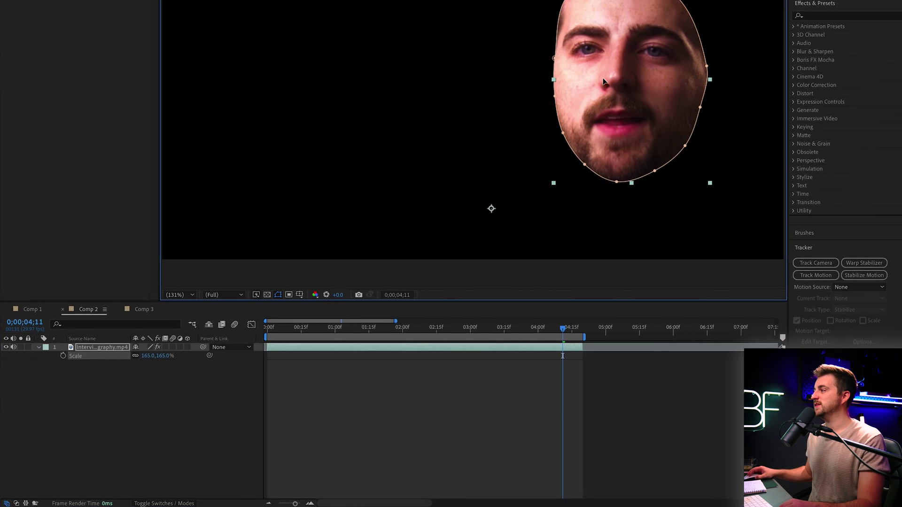
Play back the enlarged face cutout and undo the scaling and repositioning of its layer.
key(space)
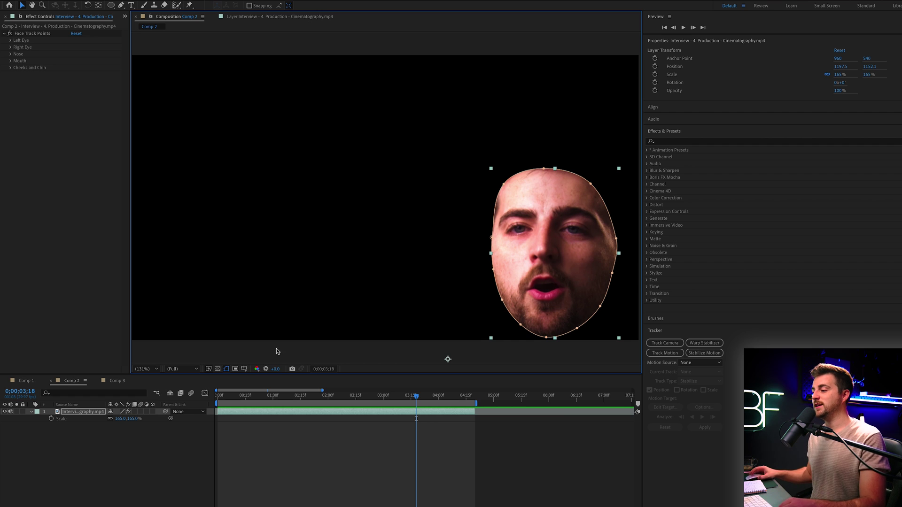
key(ctrl+z)
key(ctrl+z)
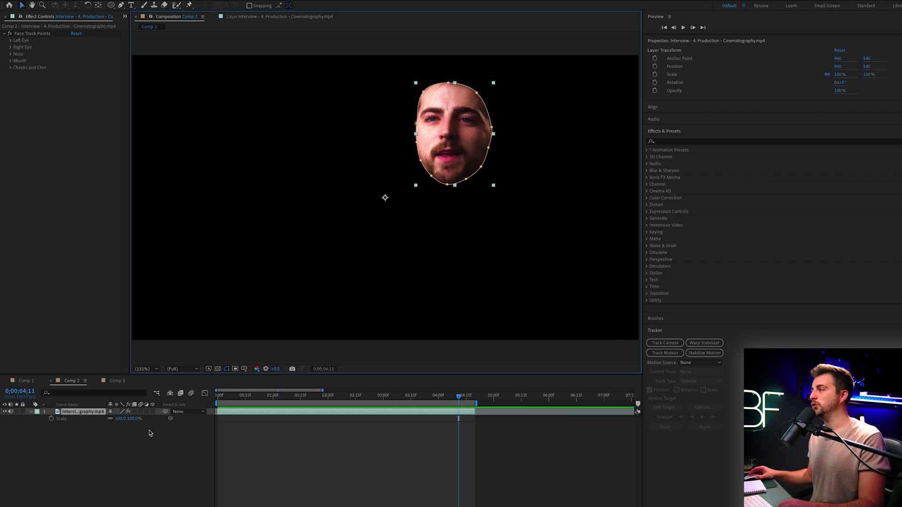
Duplicate the tracked interview layer and delete the mask and Face Track Points effect from the lower copy.
click(82, 412)
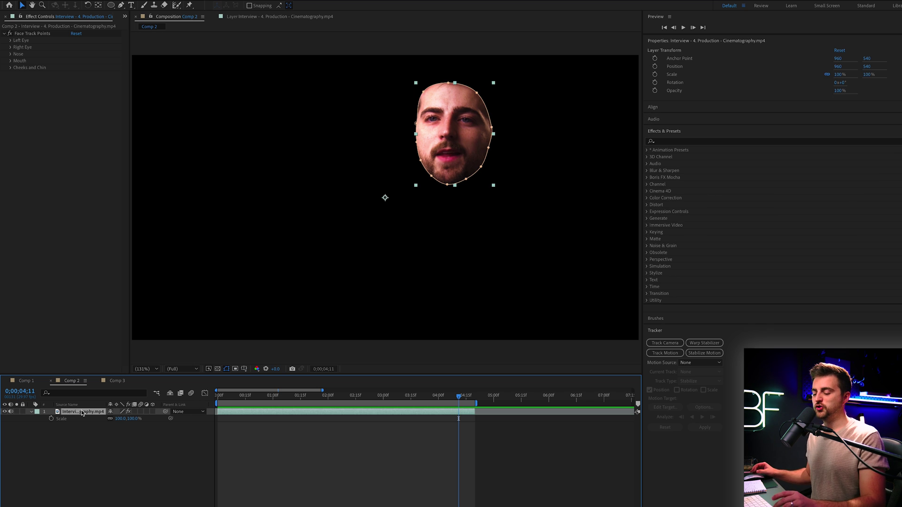
key(ctrl+d)
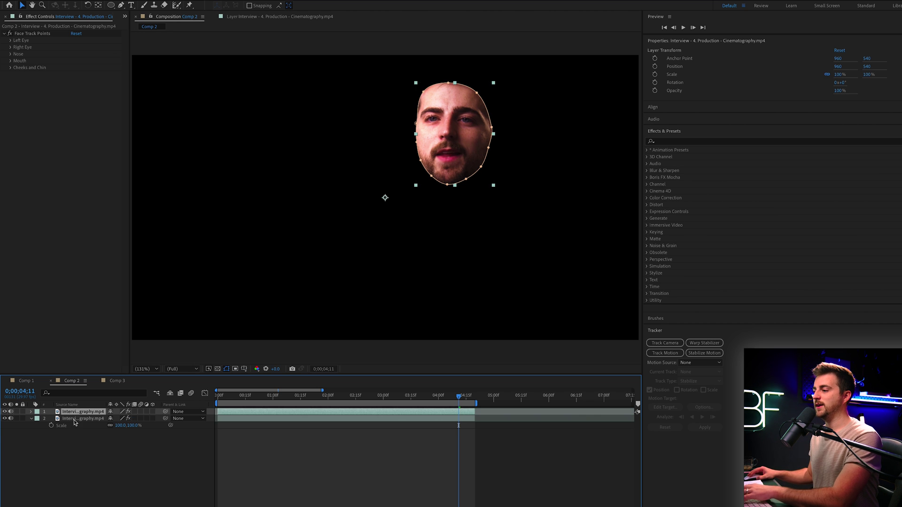
click(57, 420)
click(31, 420)
click(31, 418)
click(51, 441)
click(51, 433)
click(52, 427)
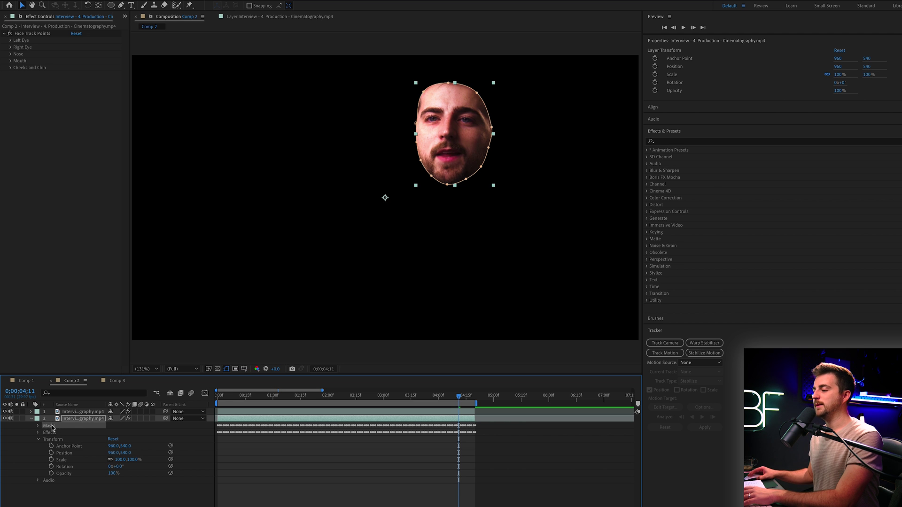
key(Delete)
click(53, 427)
key(Delete)
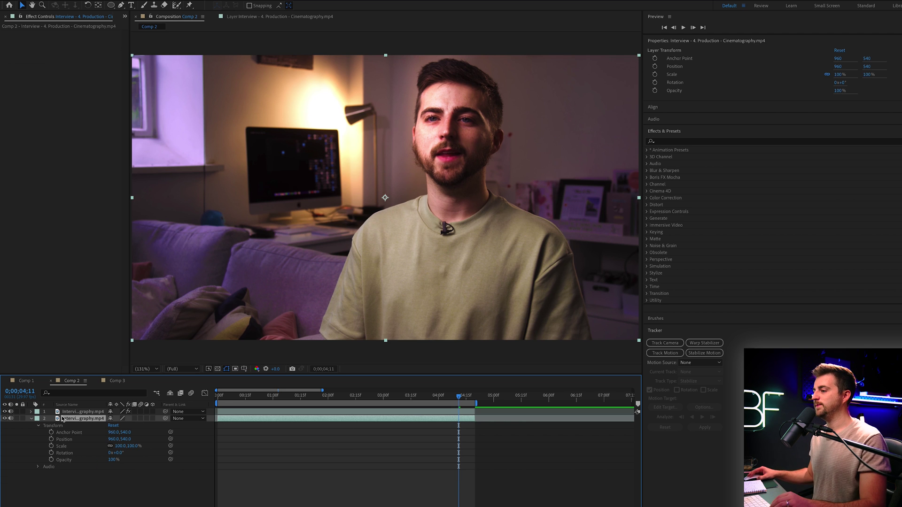
Solo the top masked layer on and off to check the isolated face against the full footage.
click(17, 412)
click(17, 412)
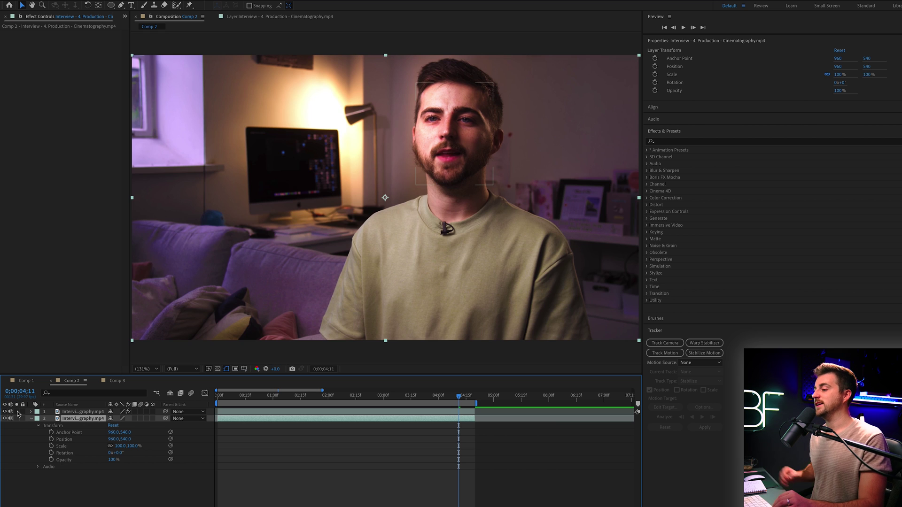
click(17, 412)
click(17, 412)
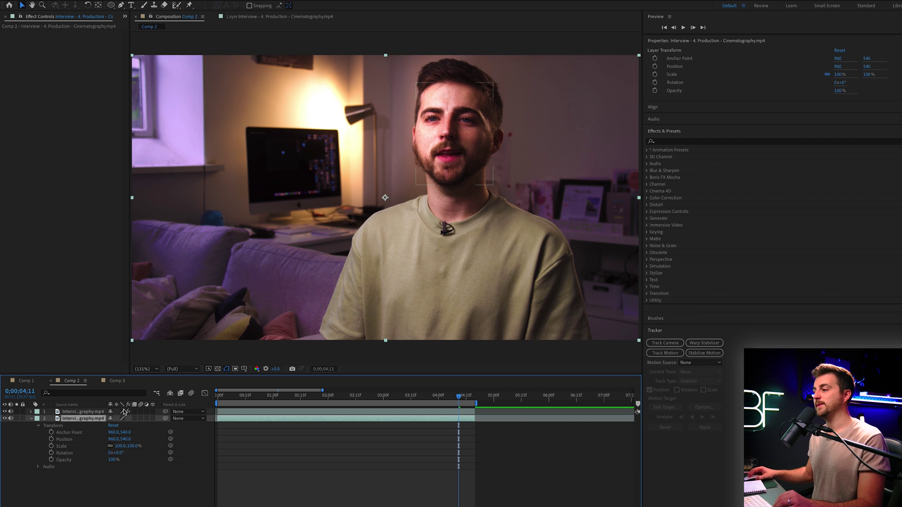
Apply Lumetri Color to the top masked layer and set its Temperature to 37 and Tint to -6.
click(74, 413)
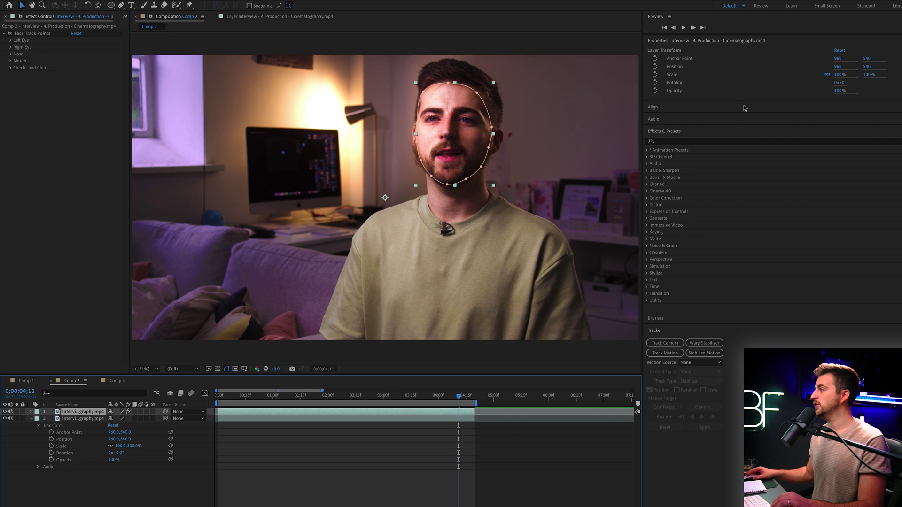
click(679, 141)
text(leve)
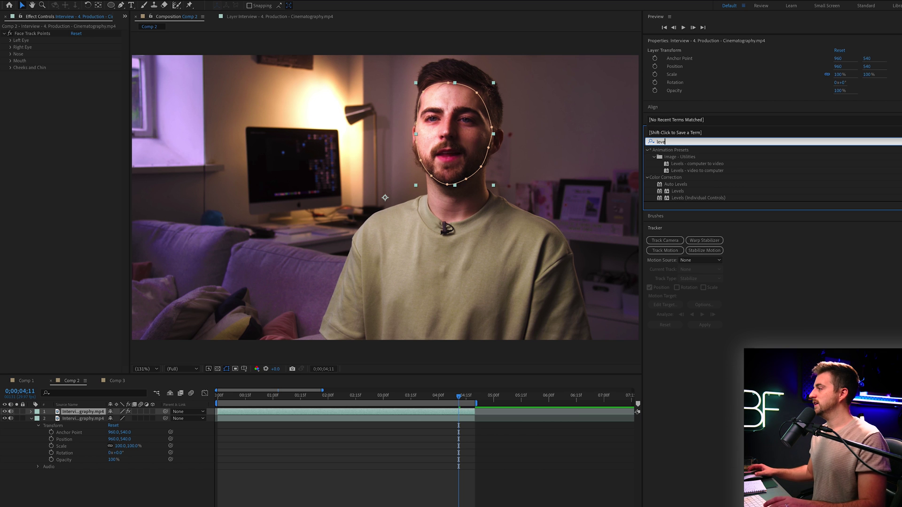
text(lumetr)
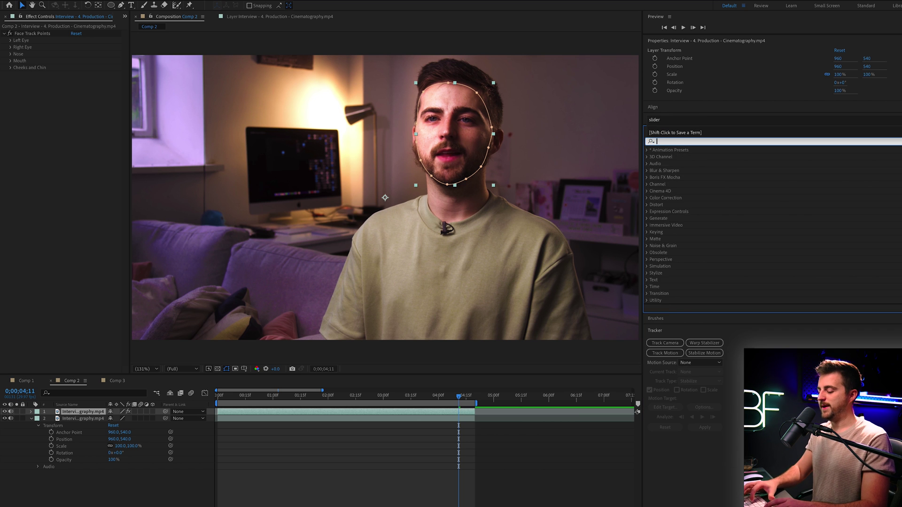
drag(685, 157, 69, 413)
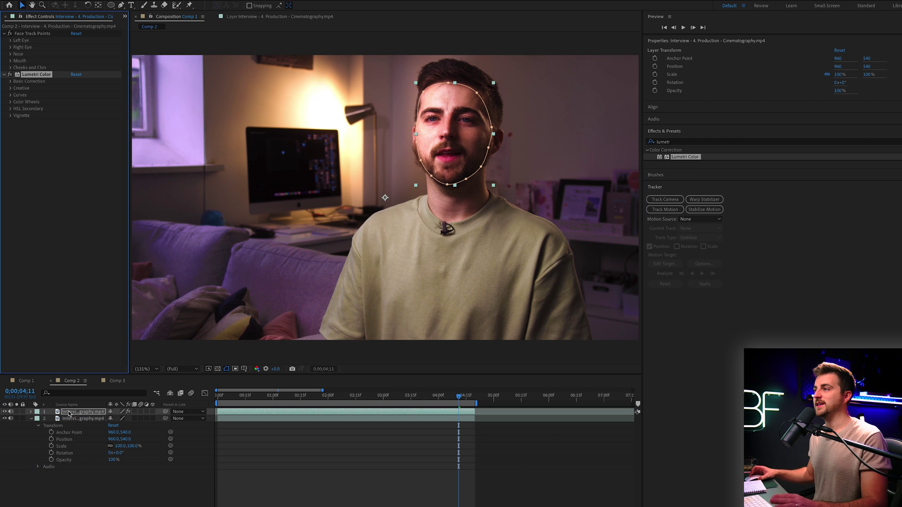
click(11, 81)
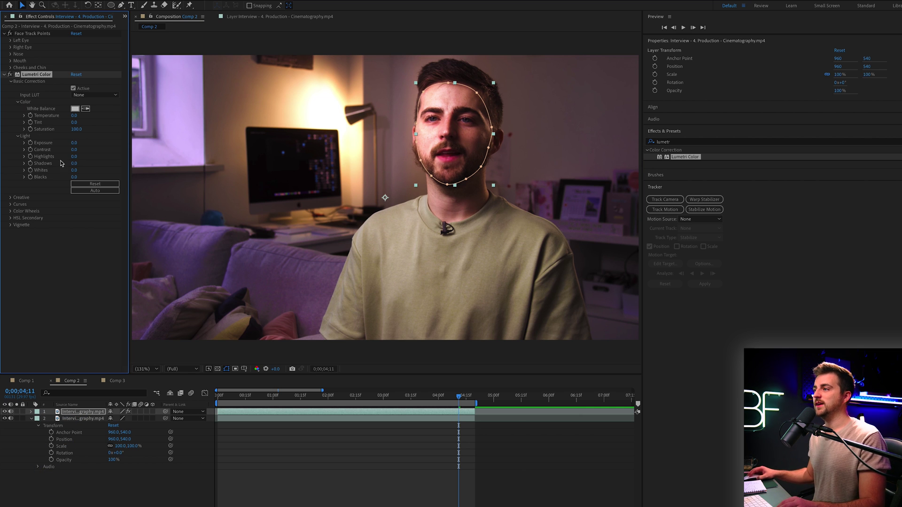
drag(76, 122, 86, 124)
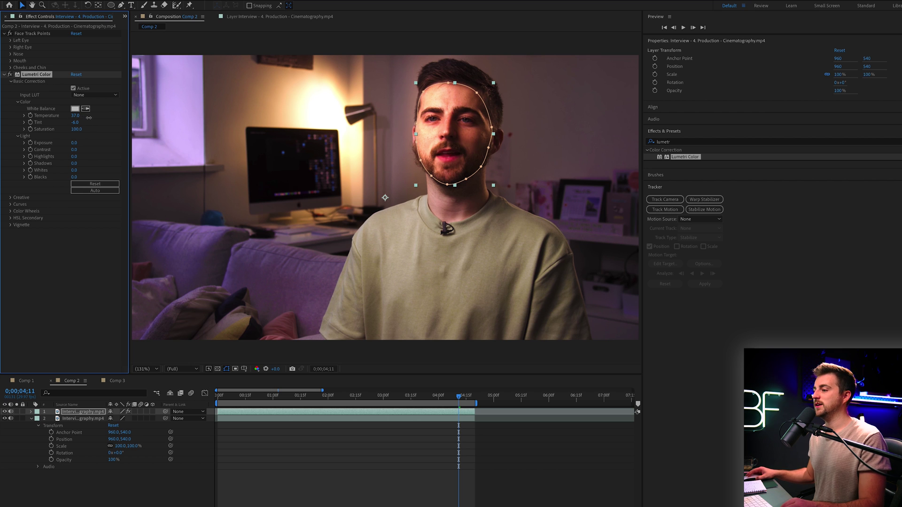
Set the feather of the top layer's Mask 1 to 85 pixels and play back the face adjustment.
key(m)
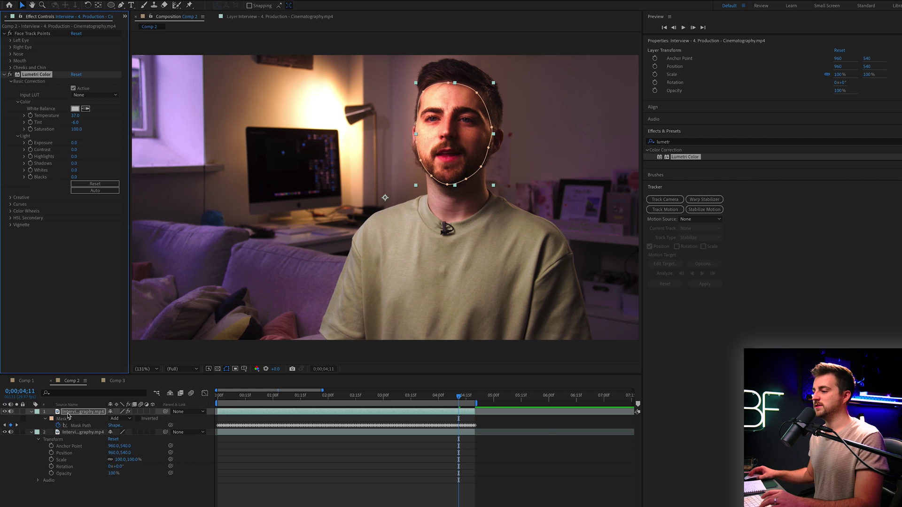
click(66, 413)
click(45, 419)
click(45, 419)
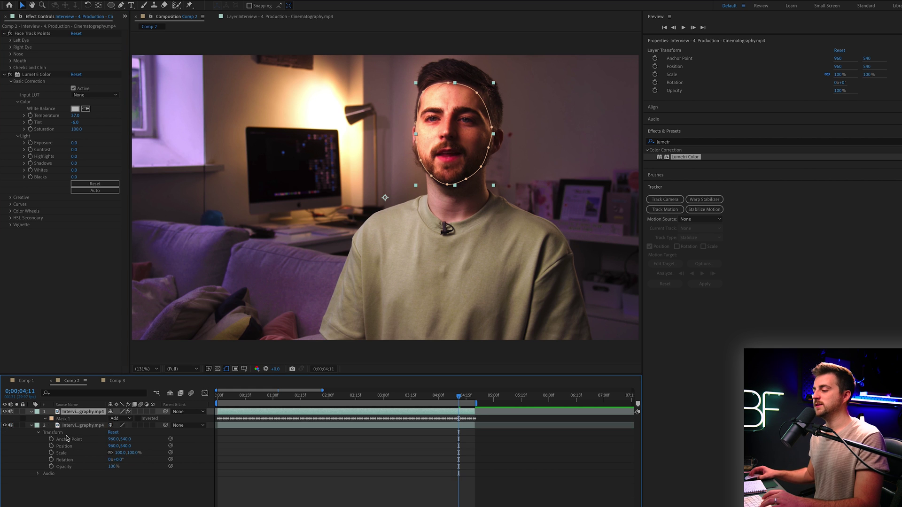
click(119, 432)
click(321, 427)
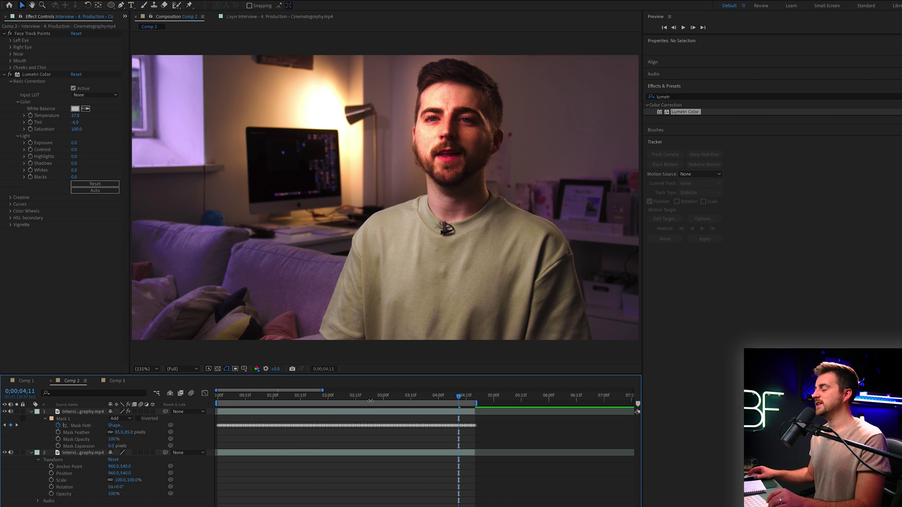
drag(368, 399, 309, 402)
key(space)
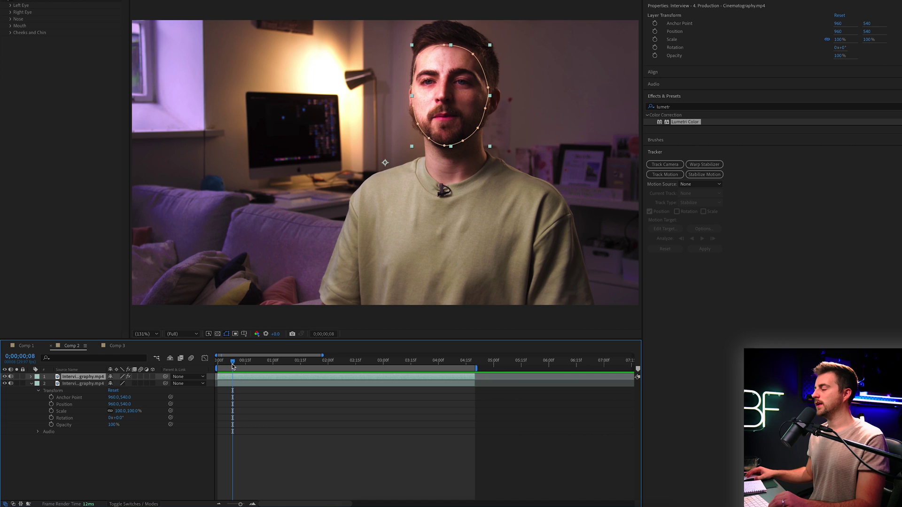
Apply the Bulge effect from the Distort category to the top masked layer and centre it on the nose at 1191, 300.
click(680, 109)
key(BackSpace)
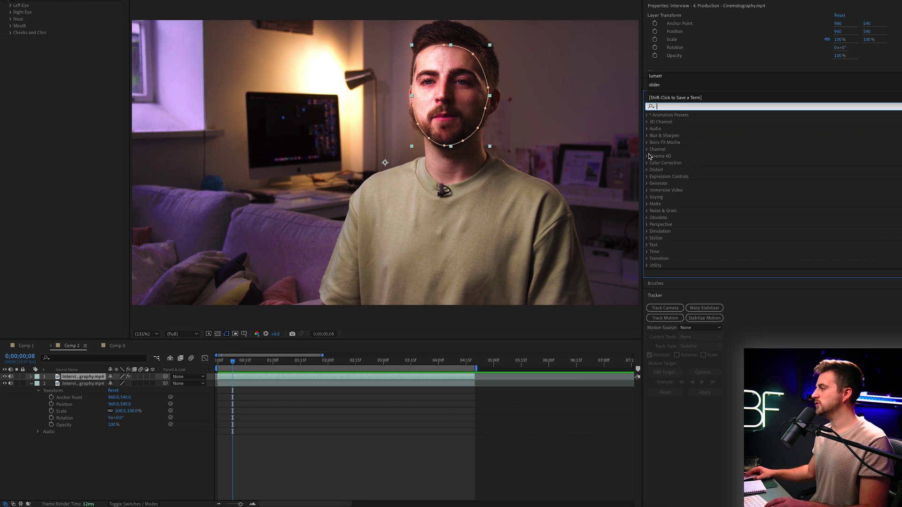
click(647, 170)
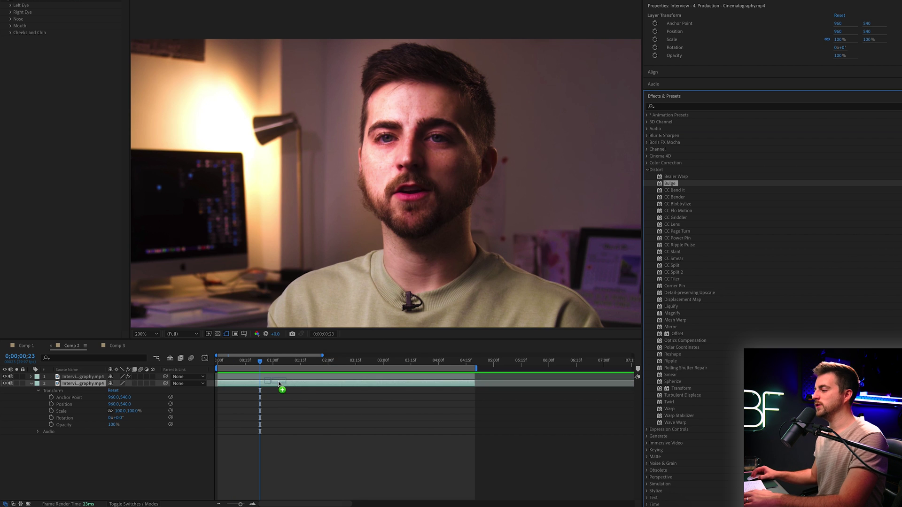
drag(279, 379, 279, 379)
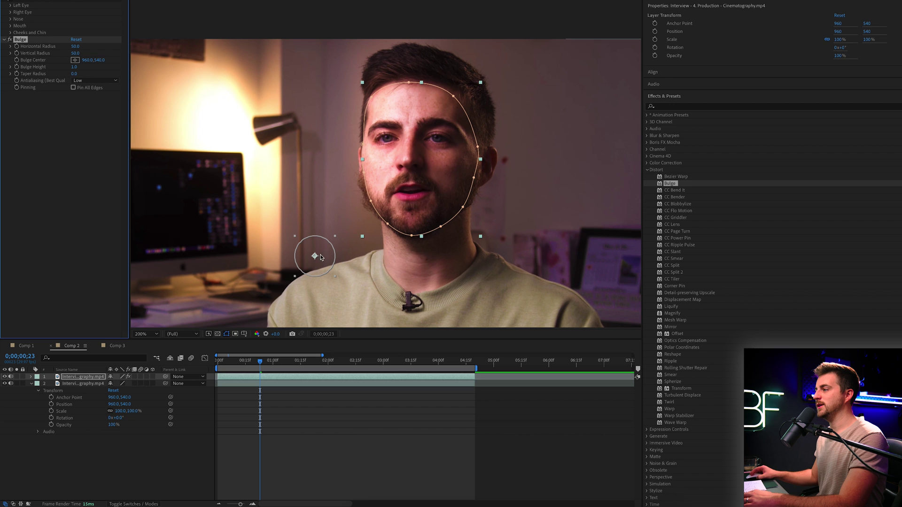
click(74, 61)
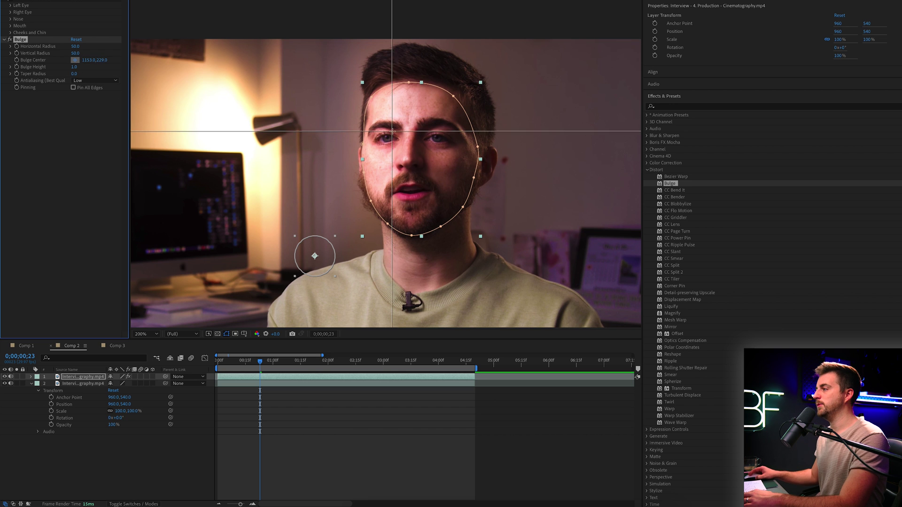
click(408, 161)
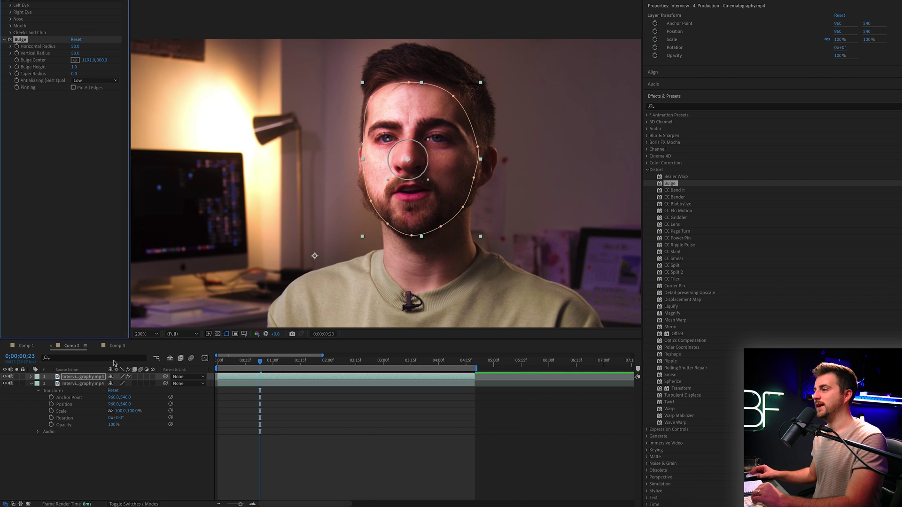
Expand the top layer's Face Track Points down to the Nose group and select the Nose Tip track.
click(75, 384)
click(73, 377)
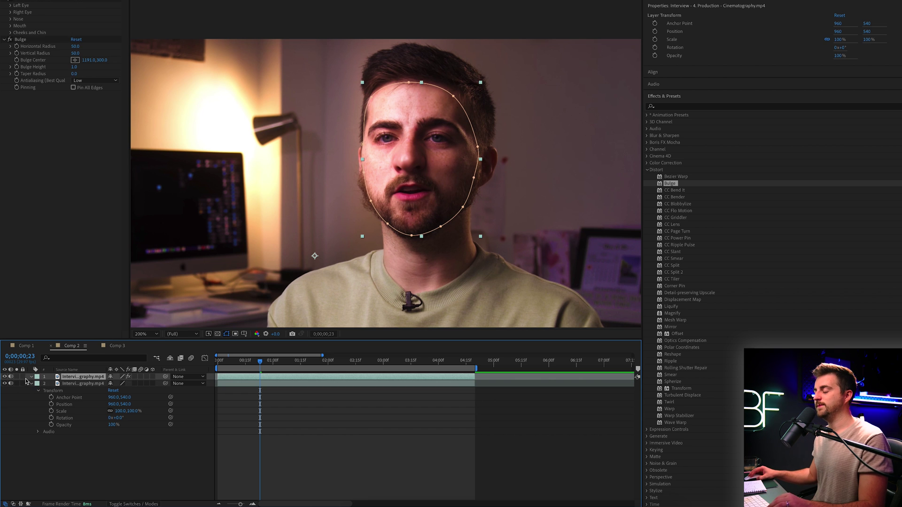
key(ctrl+grave)
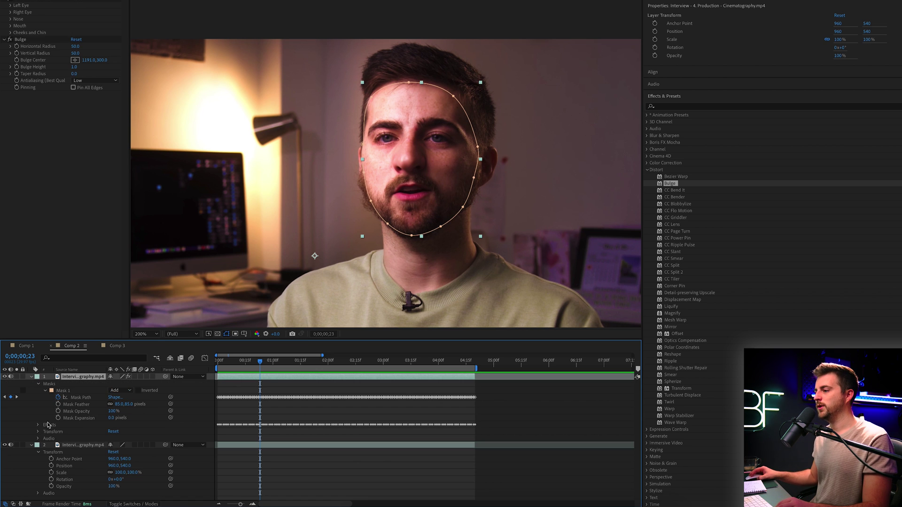
click(38, 425)
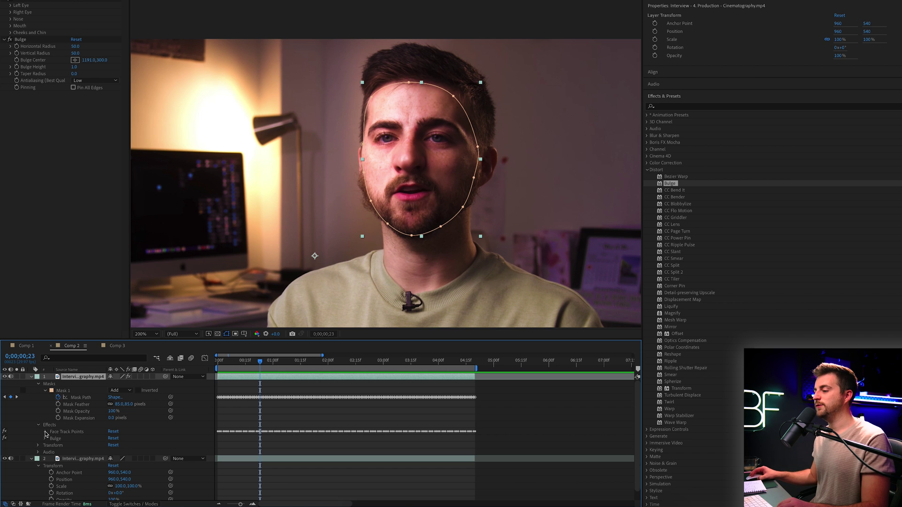
click(46, 432)
click(52, 452)
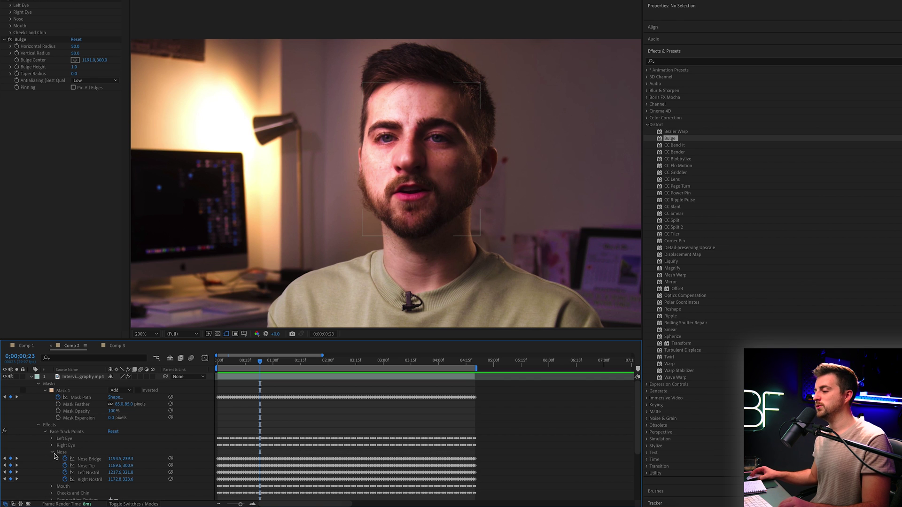
click(90, 459)
click(91, 467)
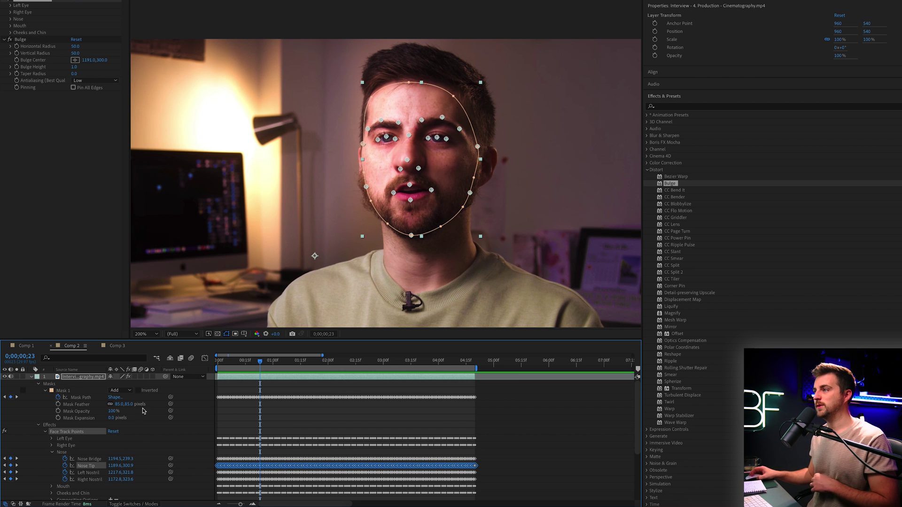
Reveal the Bulge properties alongside the nose tracks and link Bulge Center to Nose Tip with the property pick whip.
scroll(53, 469, down, 3)
click(45, 465)
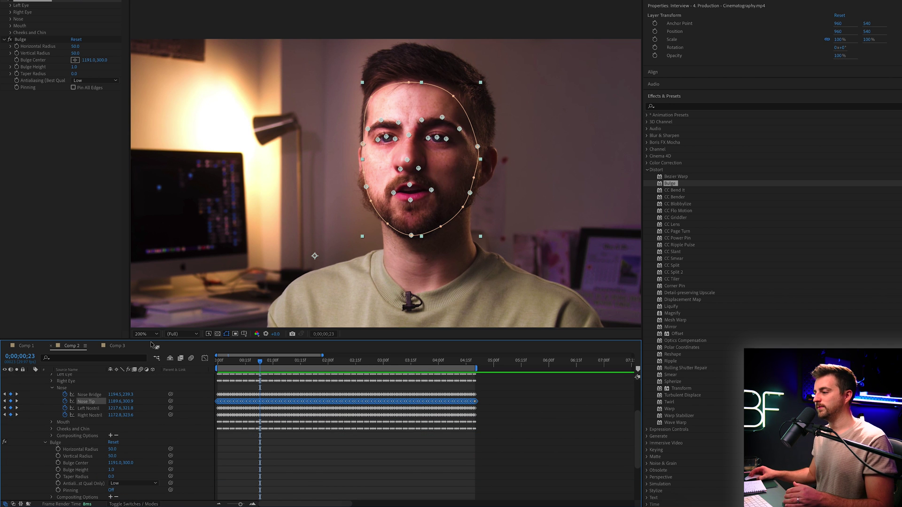
drag(148, 340, 148, 227)
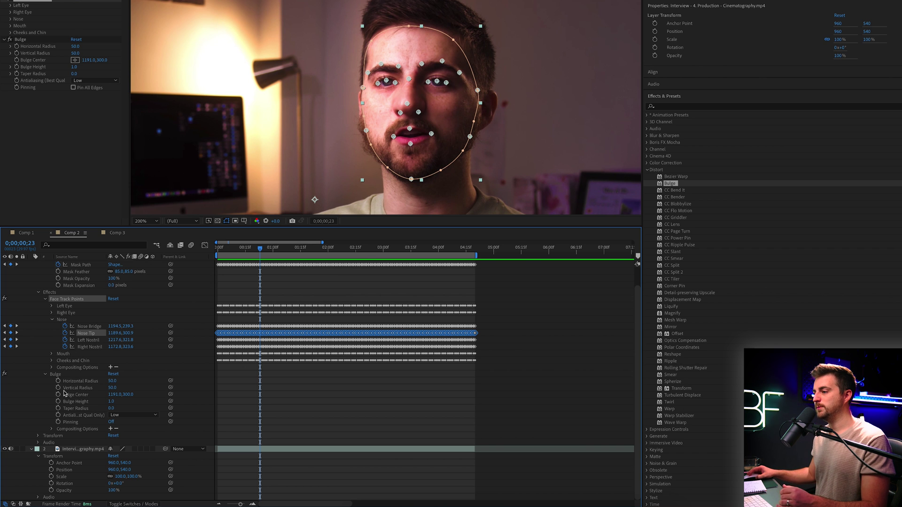
click(80, 395)
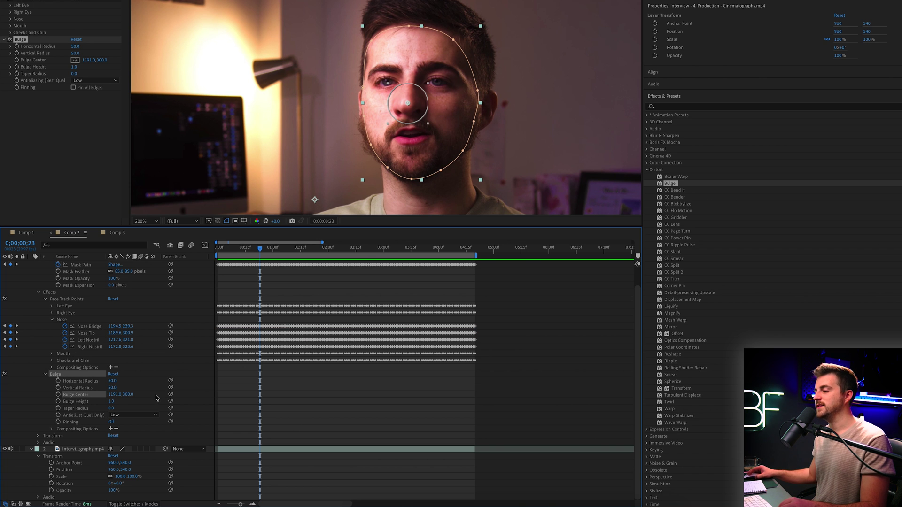
drag(171, 395, 172, 395)
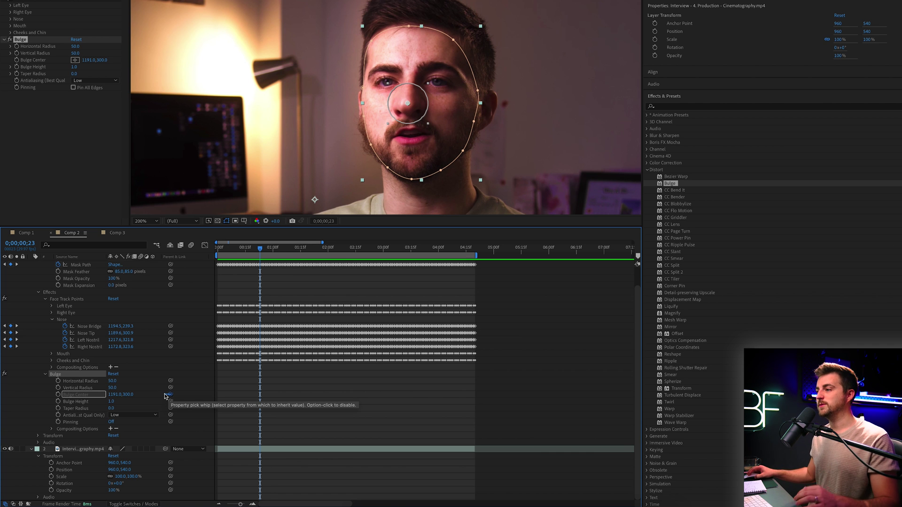
drag(165, 396, 91, 335)
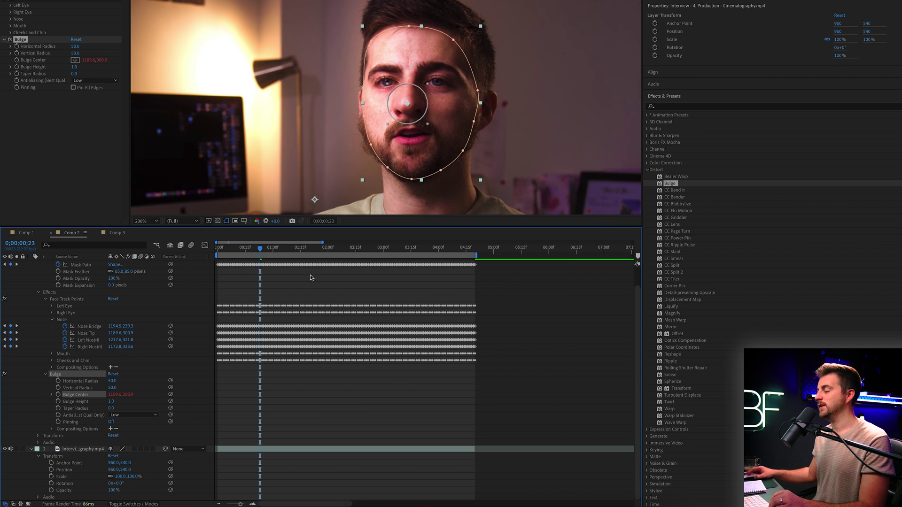
Play the composition from the start to check that the bulge follows the nose.
key(Home)
key(space)
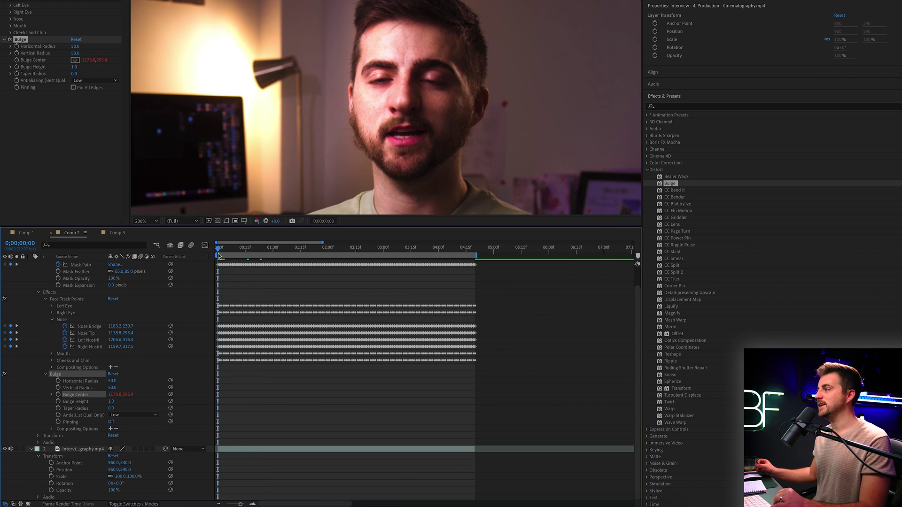
key(space)
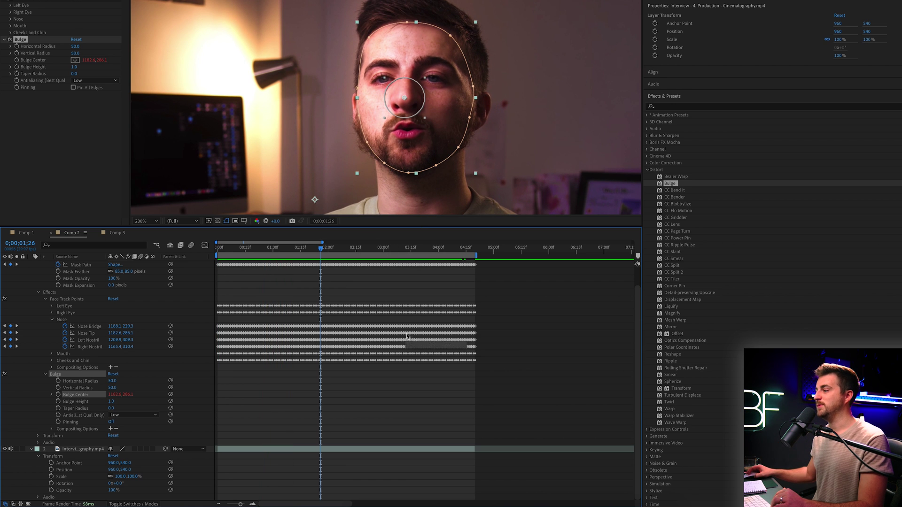
Set the Bulge's Horizontal Radius to 65, Vertical Radius to 76 and Bulge Height to 1.4, and preview the result.
click(434, 397)
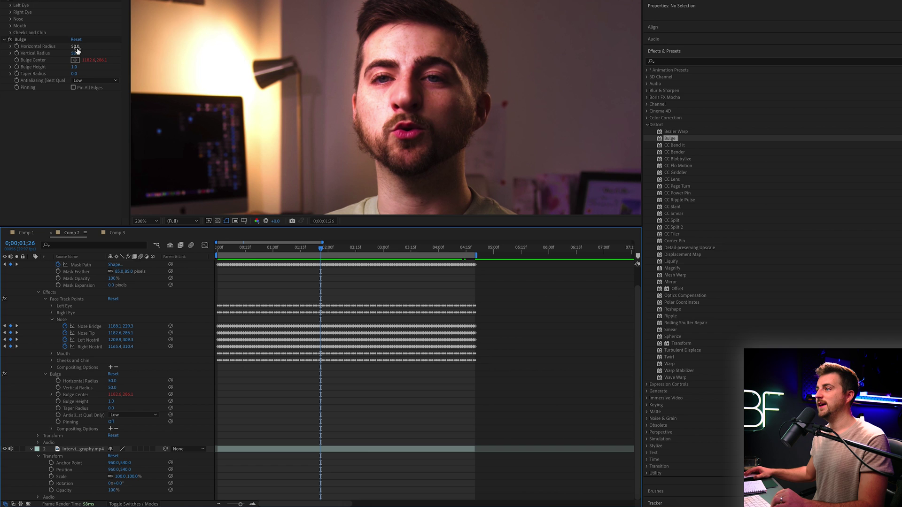
drag(77, 46, 90, 67)
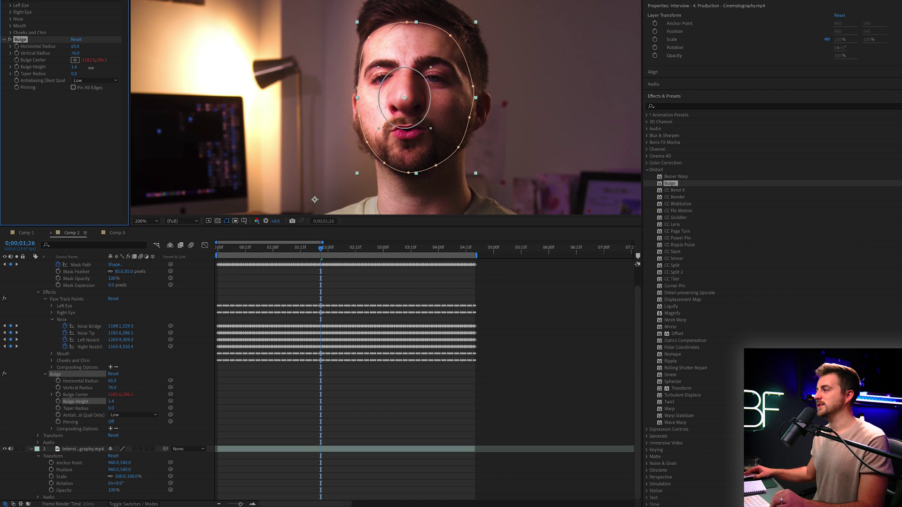
click(399, 437)
key(space)
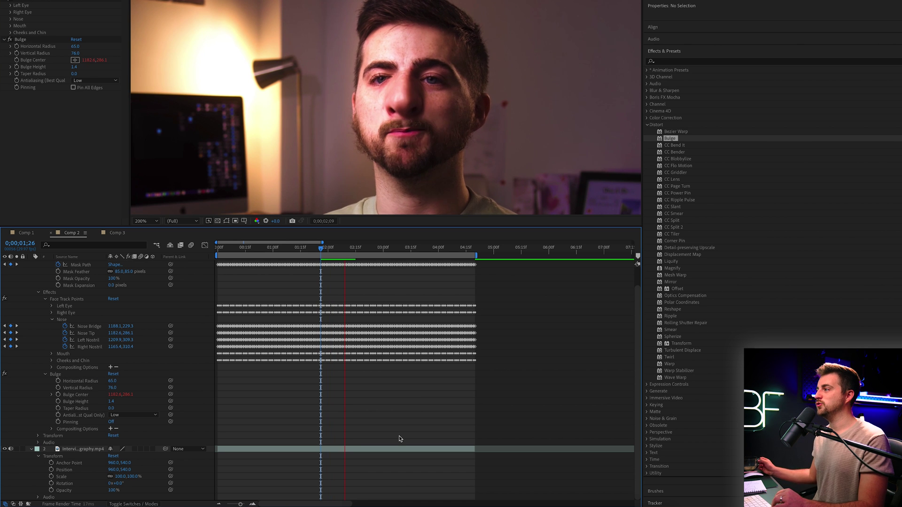
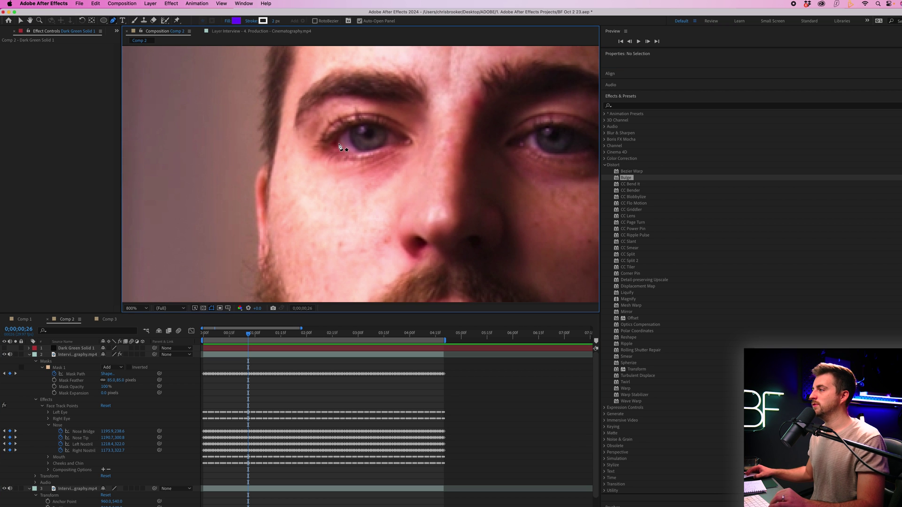
Trace a closed mask around the eye on the darker-browed face's lit side, on the Dark Green Solid layer, and make the solid visible.
click(336, 142)
click(345, 133)
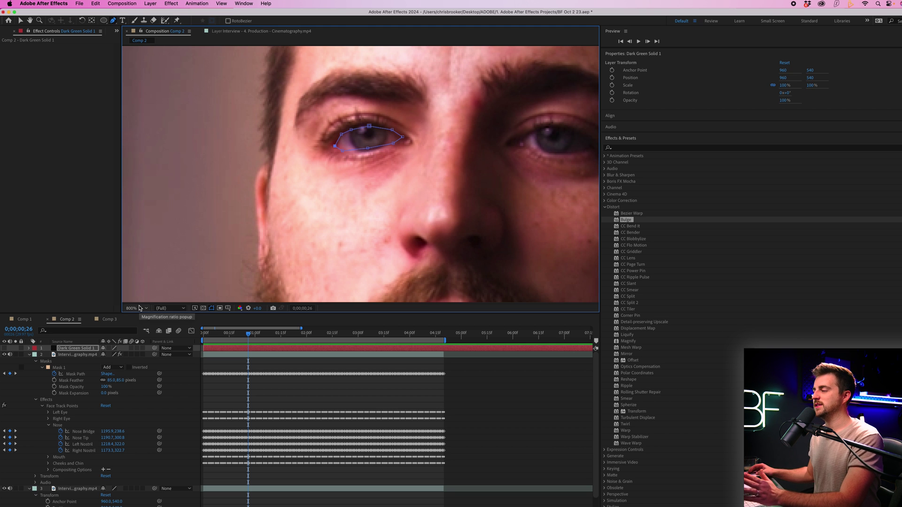
click(8, 348)
Expand the Dark Green Solid's Transform properties and try the property pick whip on its Position.
click(30, 349)
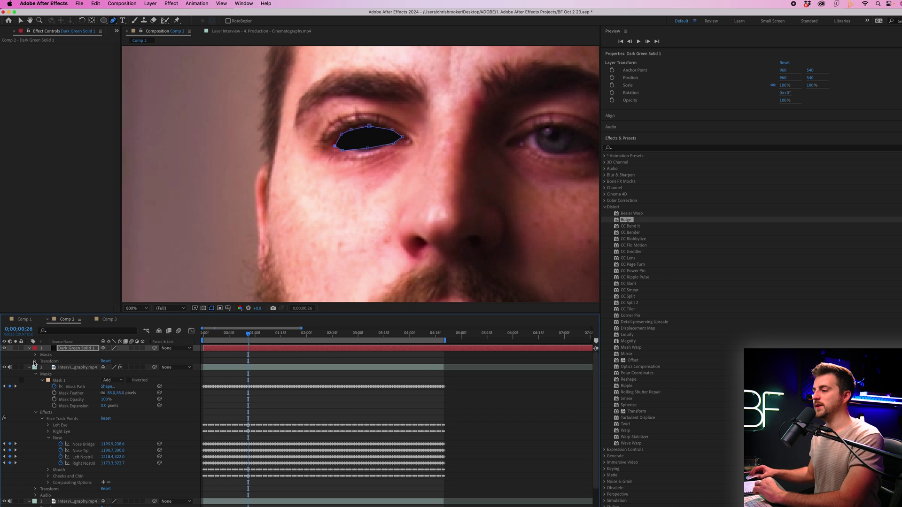
click(35, 361)
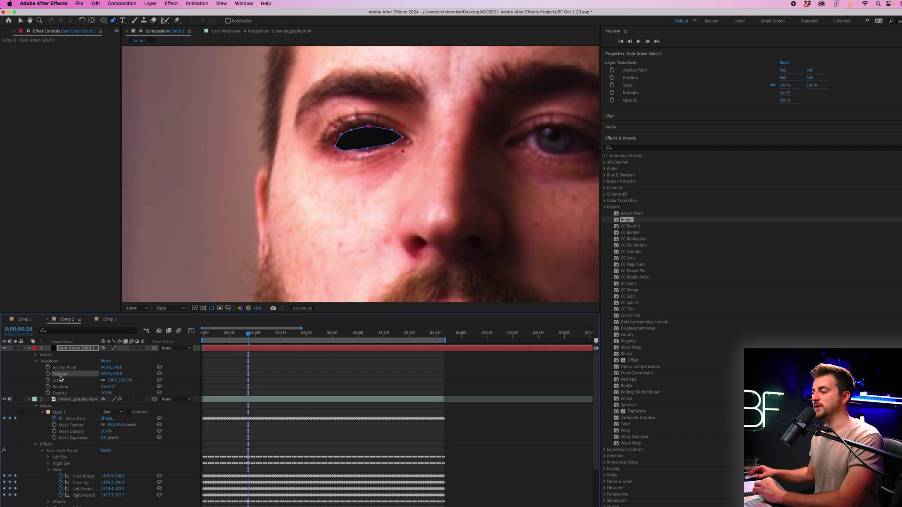
click(89, 483)
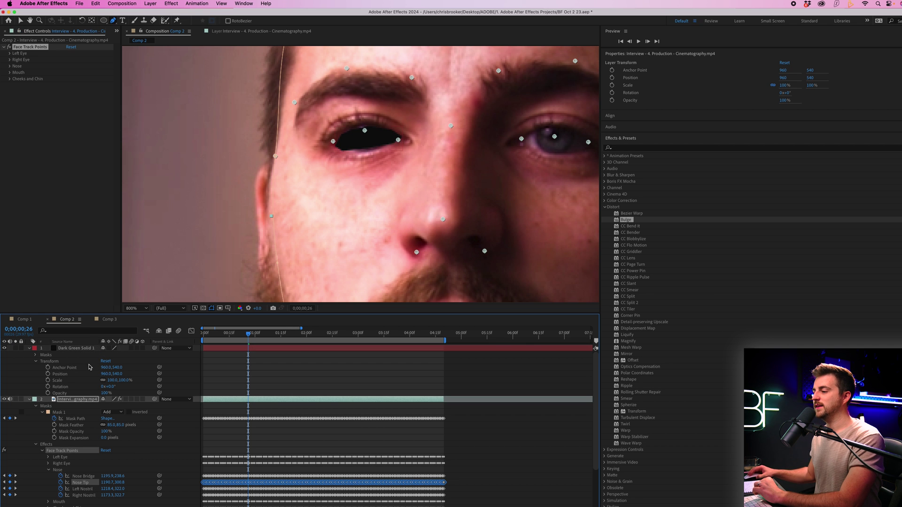
click(63, 374)
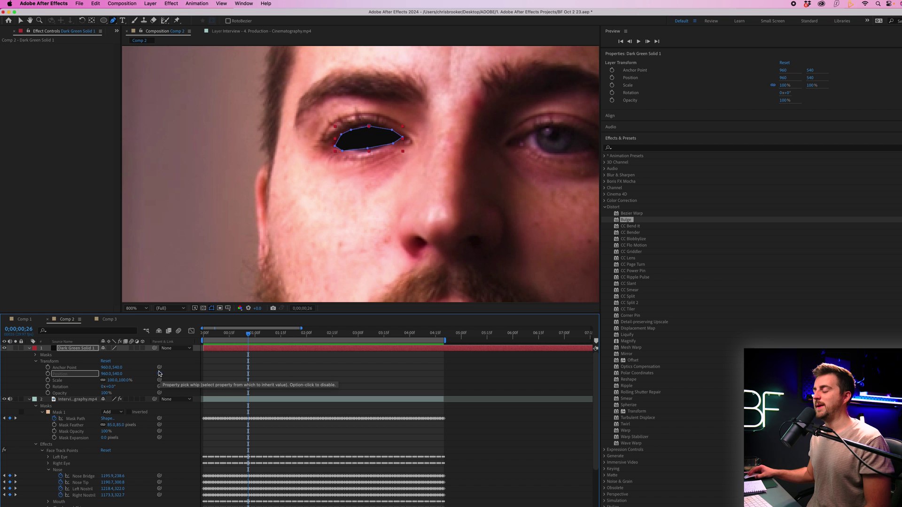
mouse_move(159, 373)
mouse_down()
mouse_move(102, 479)
mouse_move(115, 467)
mouse_move(138, 383)
mouse_move(159, 374)
mouse_up()
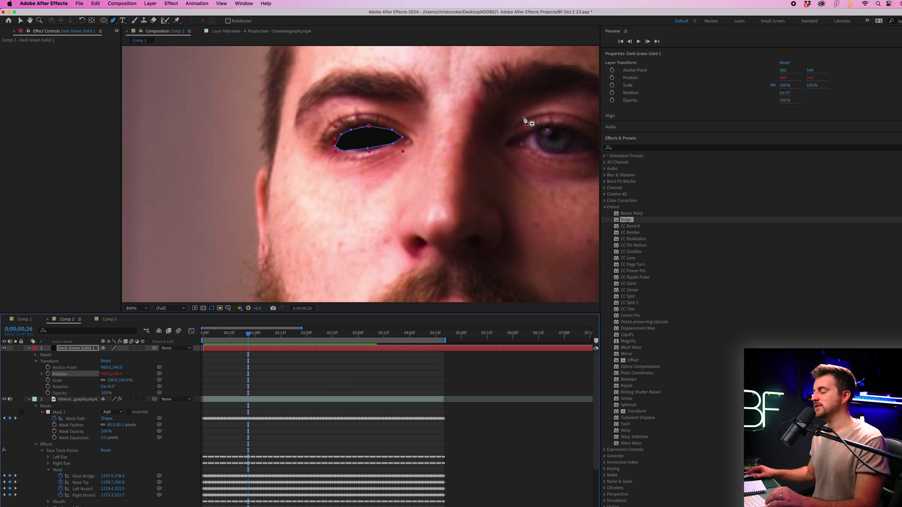
key(F2)
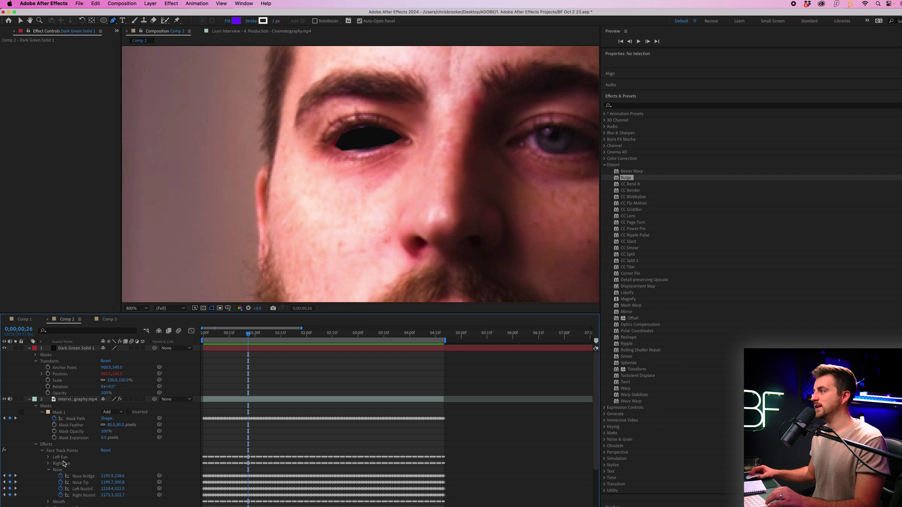
Expand the Right Eye track points and link the solid's Position to Right Pupil with the property pick whip.
click(48, 464)
click(85, 496)
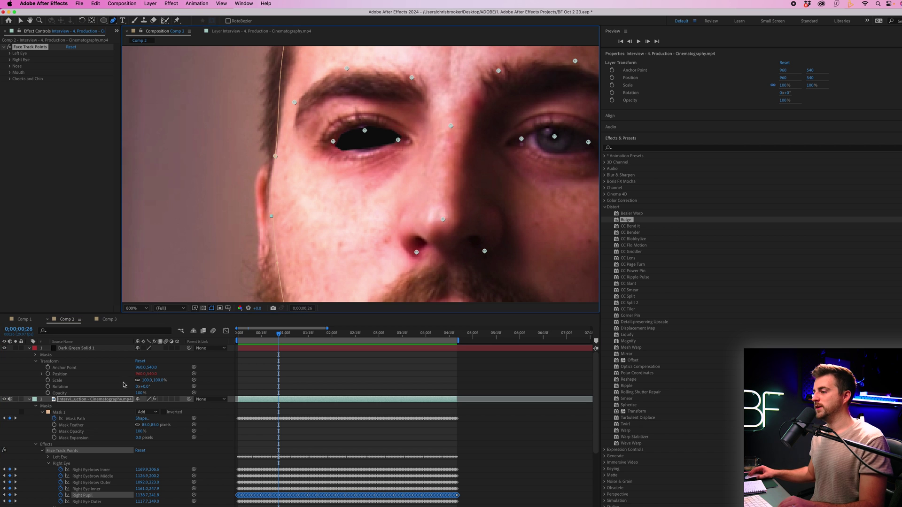
click(169, 375)
drag(193, 375, 85, 495)
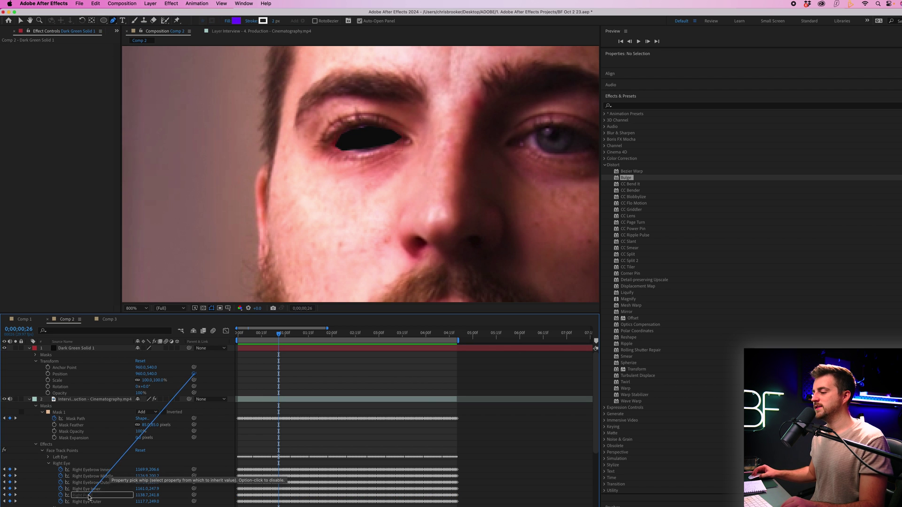
Go to 0;00;01;02 and examine where the masked solid sits relative to the tracked eye, in the full frame and close up.
drag(277, 334, 288, 334)
click(139, 309)
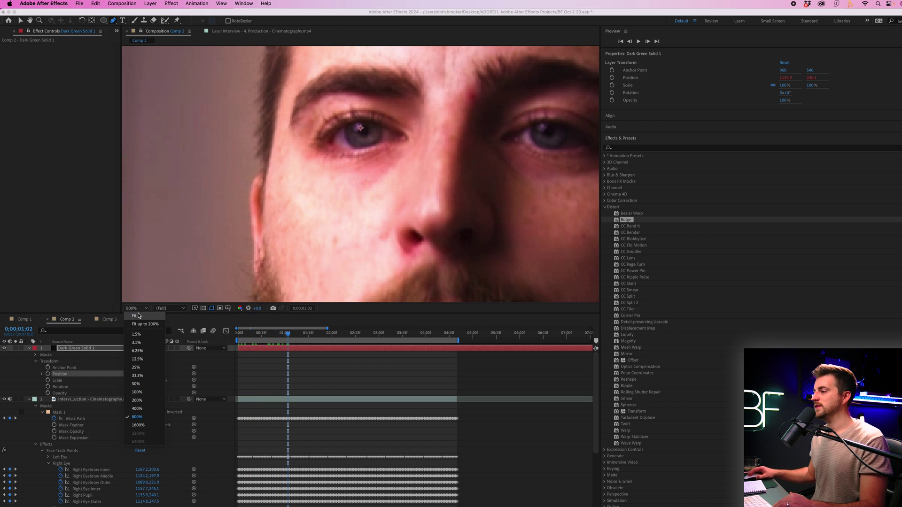
click(140, 315)
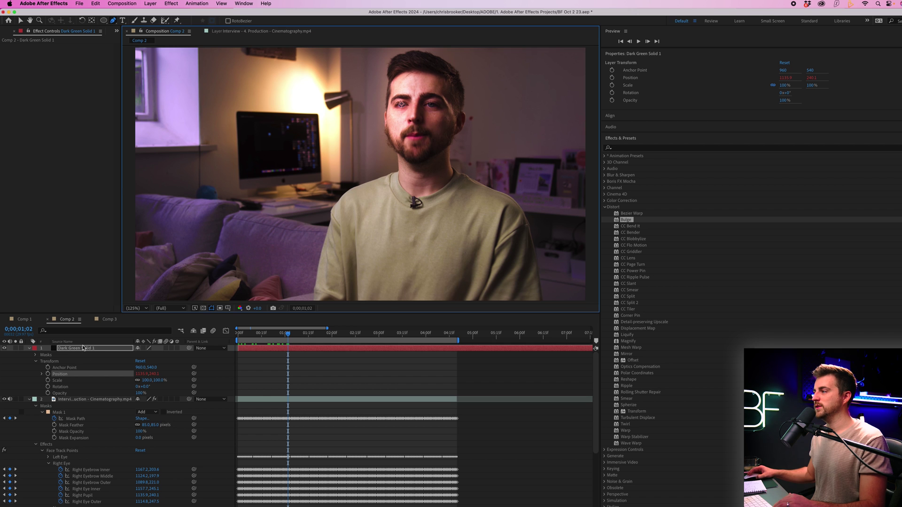
key(slash)
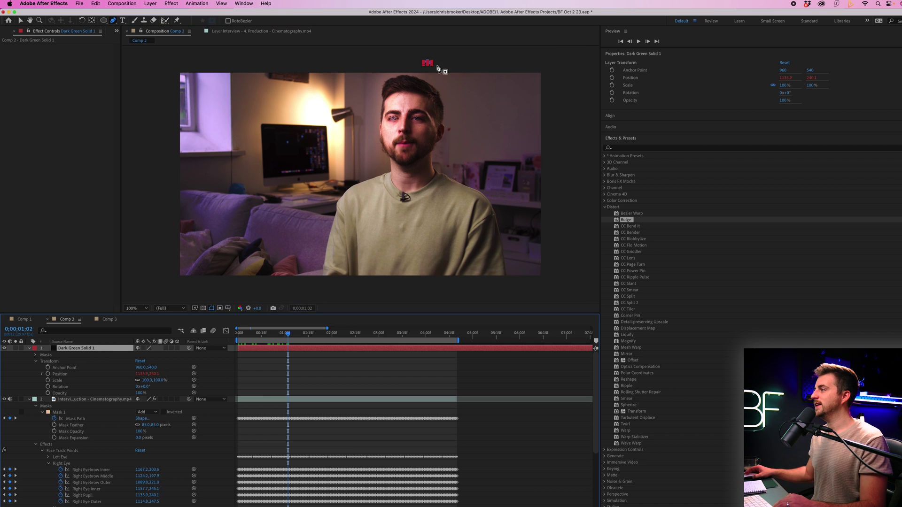
scroll(433, 70, up, 3)
drag(467, 99, 198, 287)
drag(379, 122, 356, 285)
drag(329, 91, 323, 140)
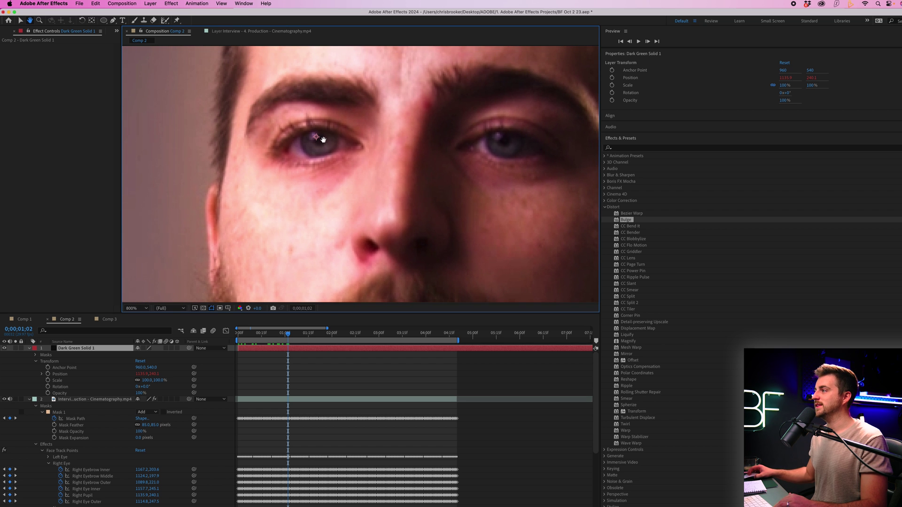
key(h)
drag(473, 151, 429, 232)
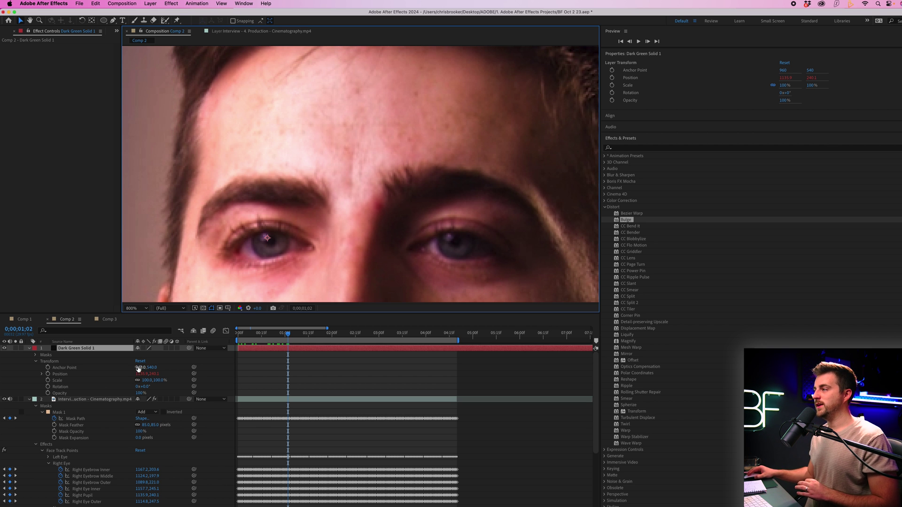
Set the solid's Anchor Point to about 1138, 242 so the masked shape covers the tracked eye.
drag(139, 369, 157, 368)
scroll(405, 167, down, 1)
key(space)
drag(408, 146, 372, 232)
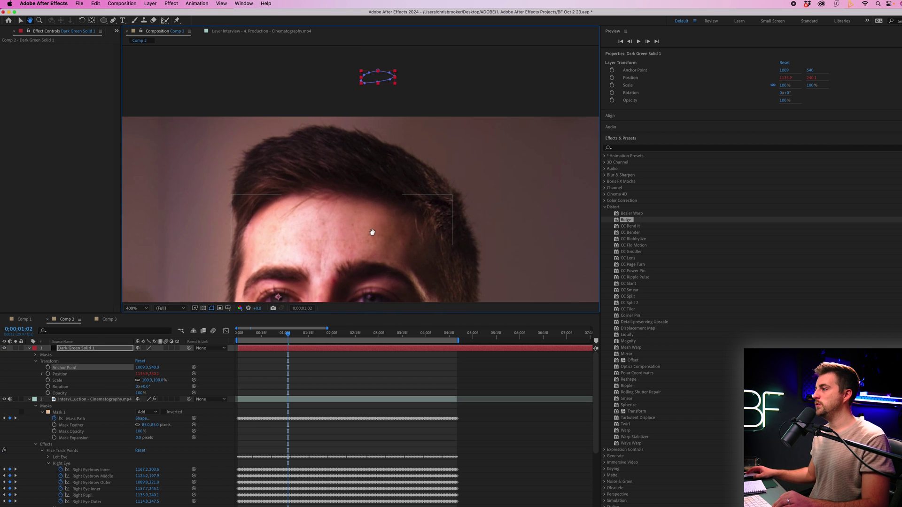
drag(143, 368, 168, 367)
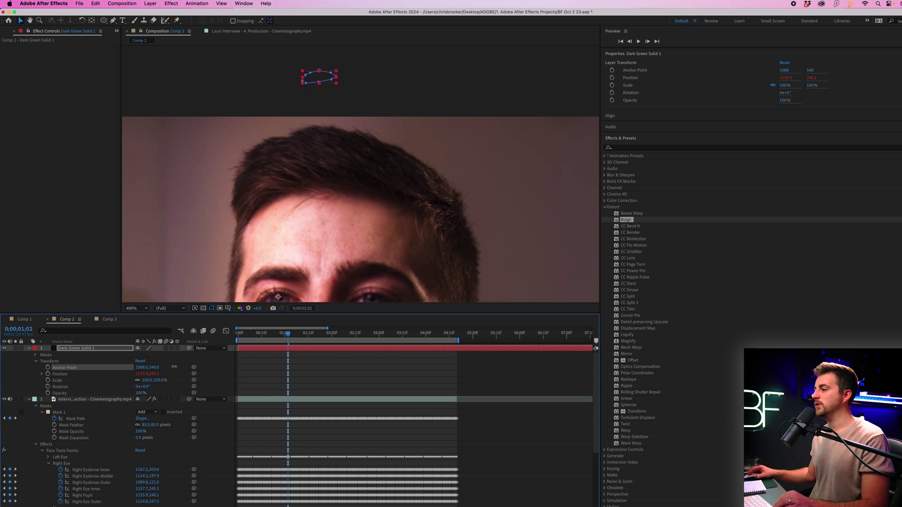
drag(108, 380, 49, 380)
key(space)
drag(278, 300, 385, 225)
scroll(395, 230, up, 2)
key(space)
drag(459, 267, 406, 56)
key(h)
drag(389, 241, 343, 242)
mouse_move(141, 368)
mouse_down()
mouse_move(161, 370)
mouse_move(145, 368)
mouse_up()
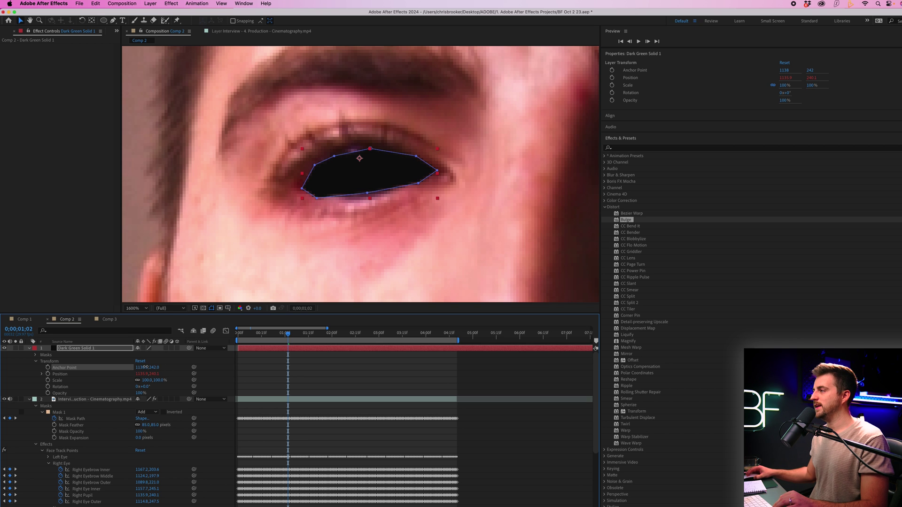
Play the composition from the start and inspect the face closely to check that the black shape follows the eye.
click(132, 309)
click(134, 315)
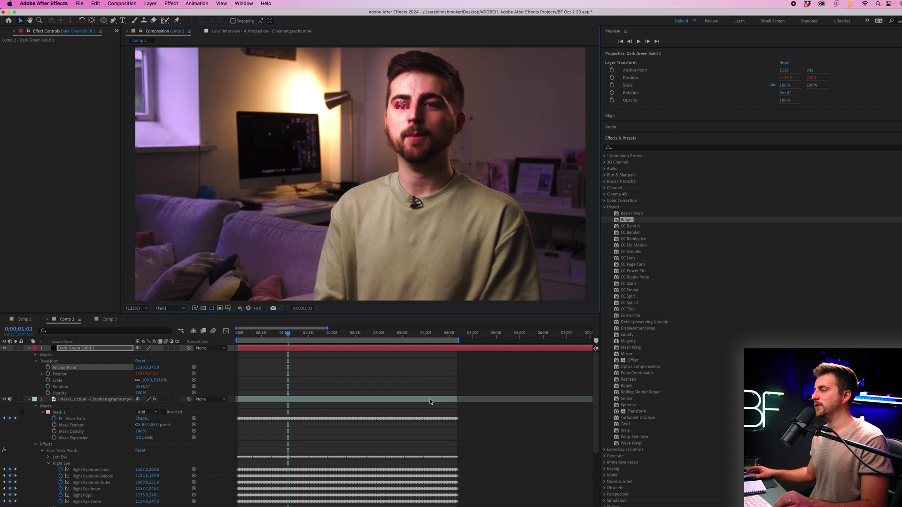
click(373, 393)
key(Home)
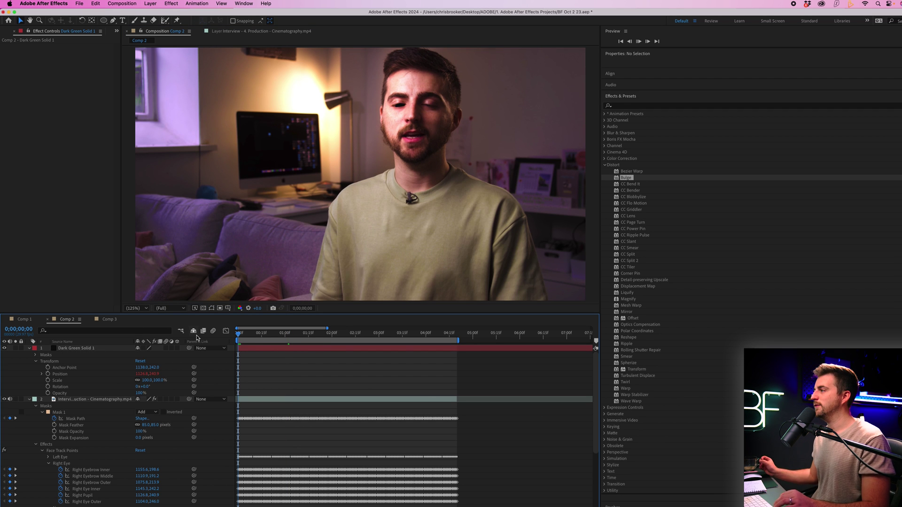
key(space)
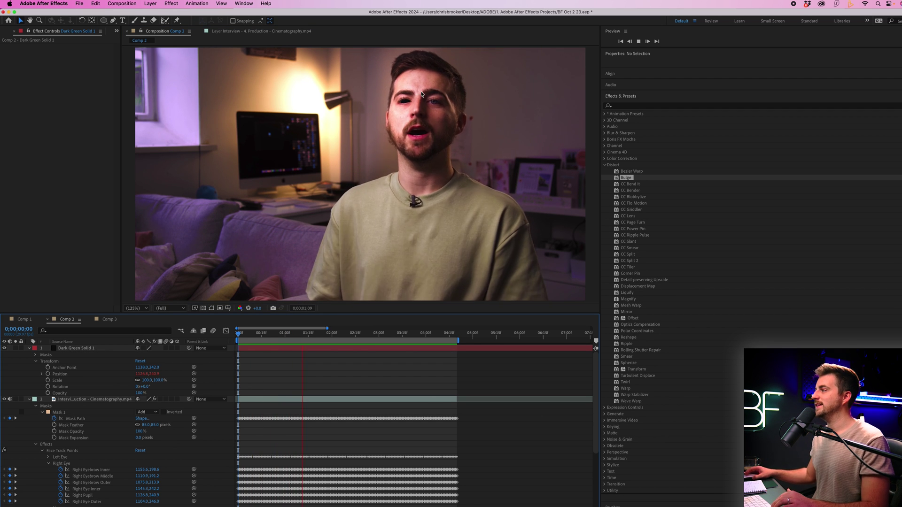
key(.)
drag(459, 85, 402, 179)
key(.)
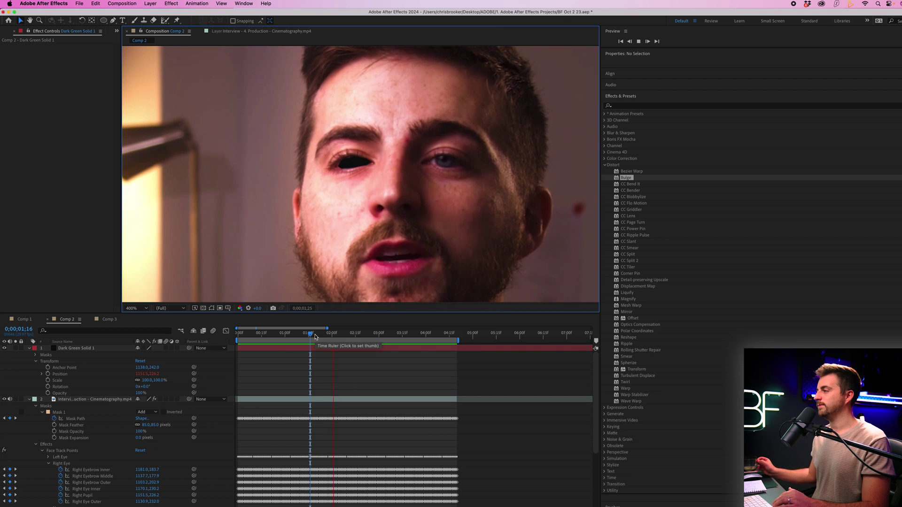
Play on from about the two-second mark to check the eye cover's tracking through the rest of the clip.
click(330, 334)
key(space)
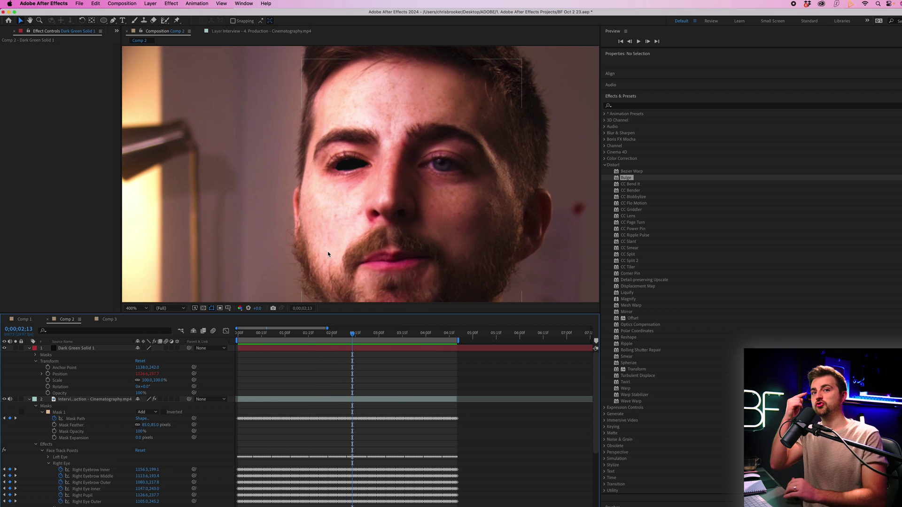
key(space)
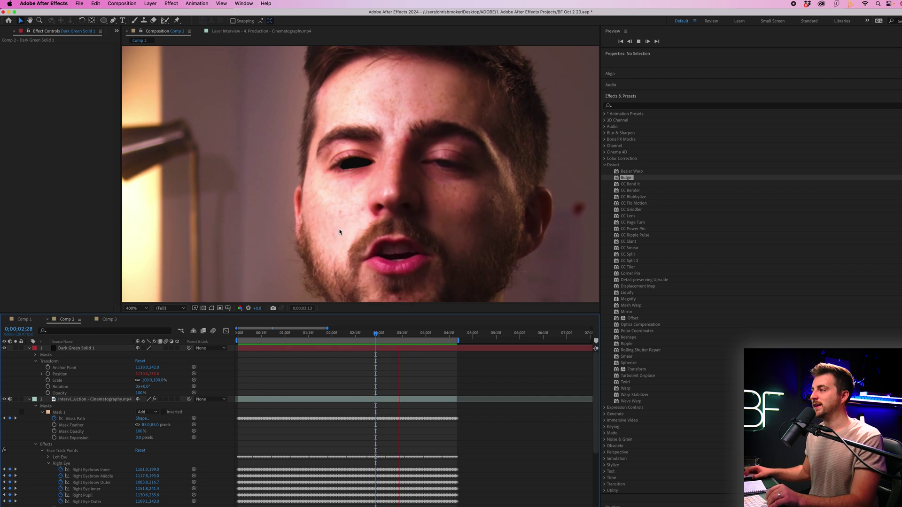
key(space)
key(space)
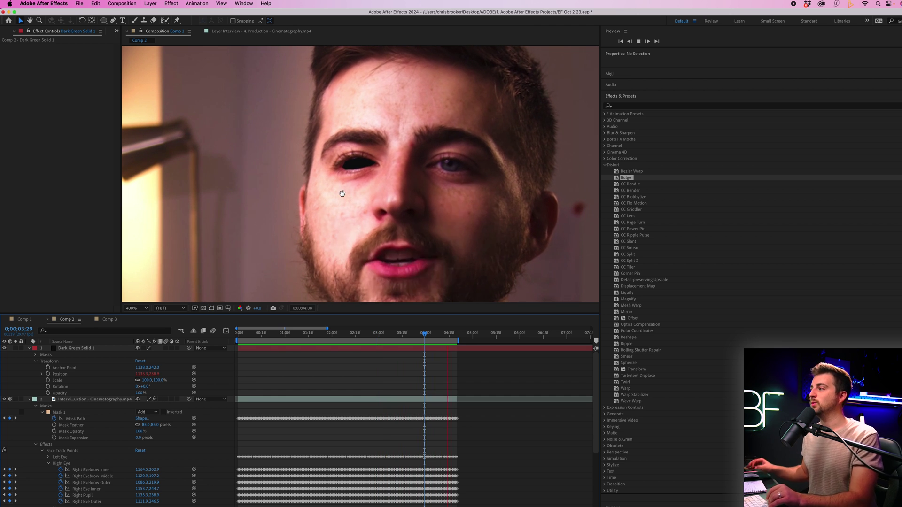
key(space)
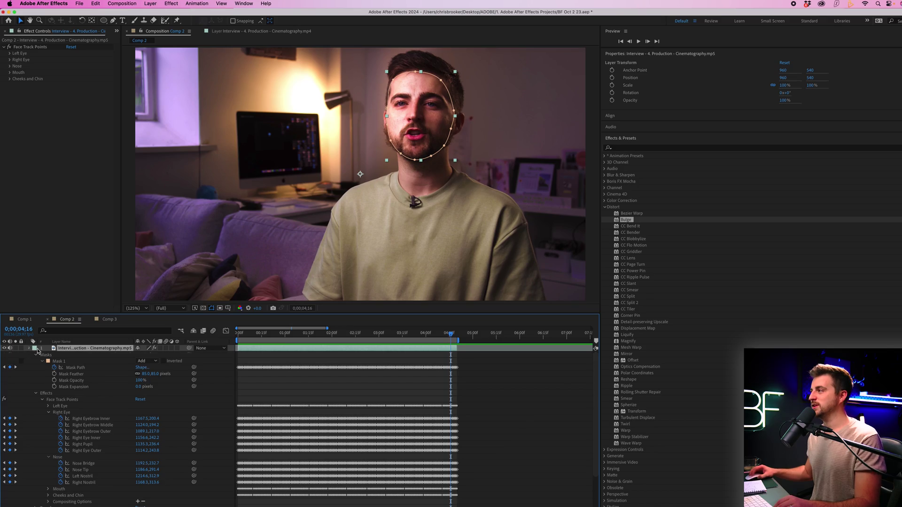
Scale the masked face layer to 118% and move it over the original face, to Position 913.5, 604.1.
click(29, 349)
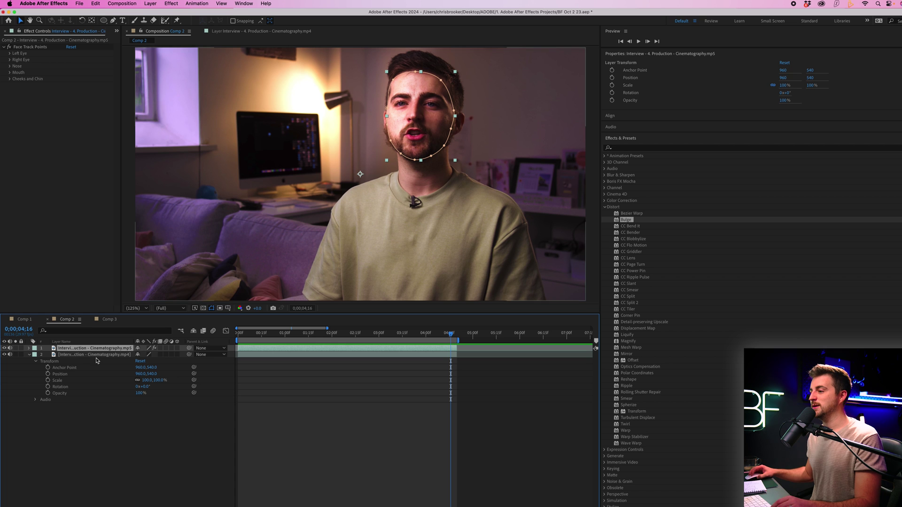
key(s)
drag(147, 358, 151, 356)
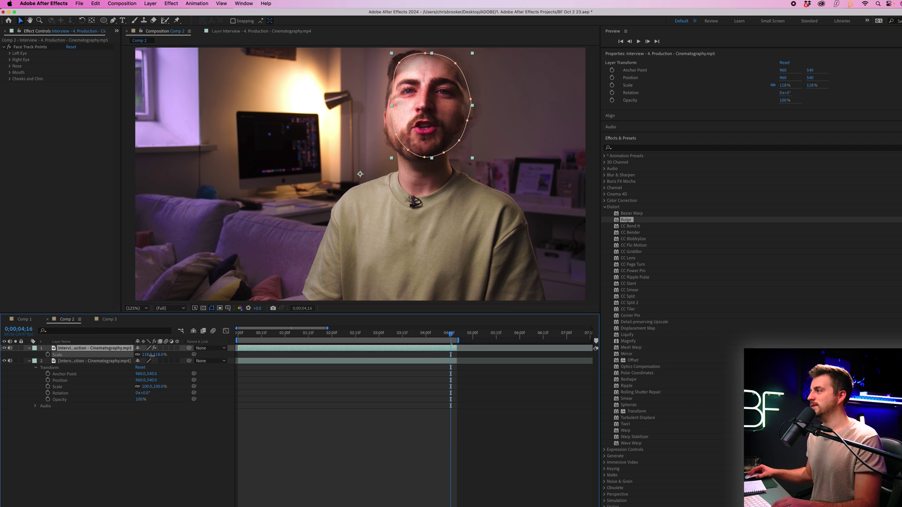
drag(434, 131, 423, 145)
Reveal the face layer's Mask 1 properties and set Mask Feather to 0.
key(m)
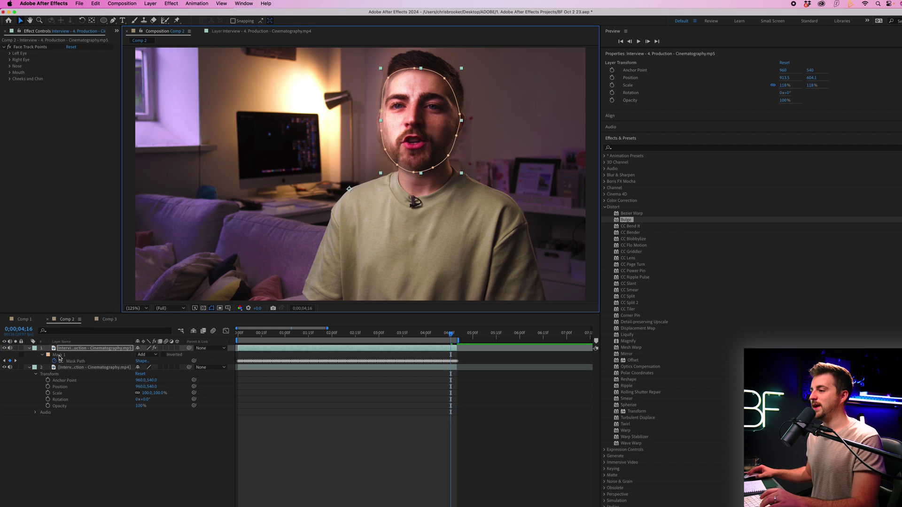
click(43, 355)
click(43, 355)
drag(144, 369, 117, 370)
click(123, 451)
Play the enlarged face from the start, stop at 0;00;01;02 and select the masked face layer to examine its edges.
drag(441, 338, 228, 343)
key(space)
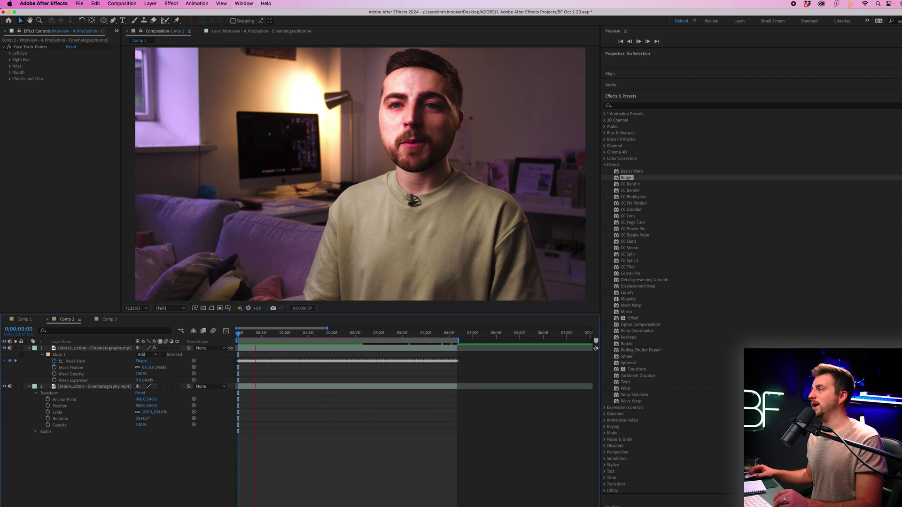
key(space)
drag(409, 161, 404, 238)
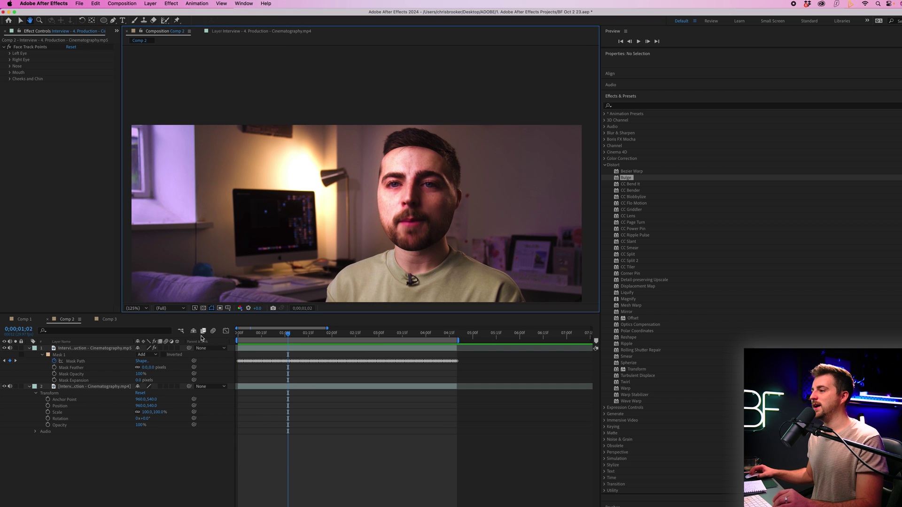
click(102, 351)
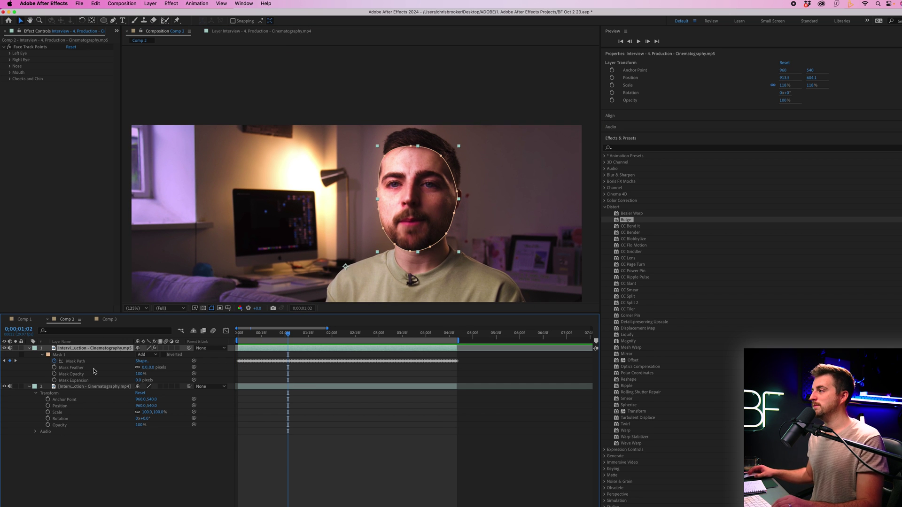
click(397, 205)
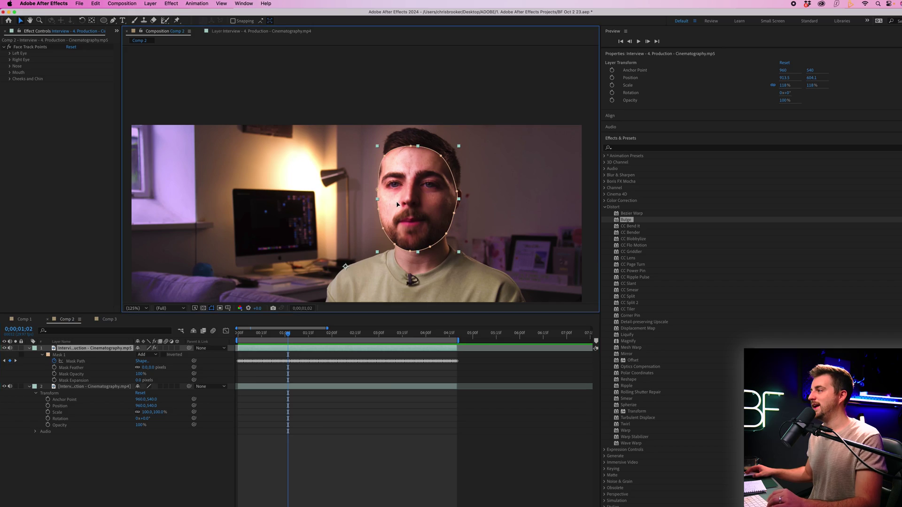